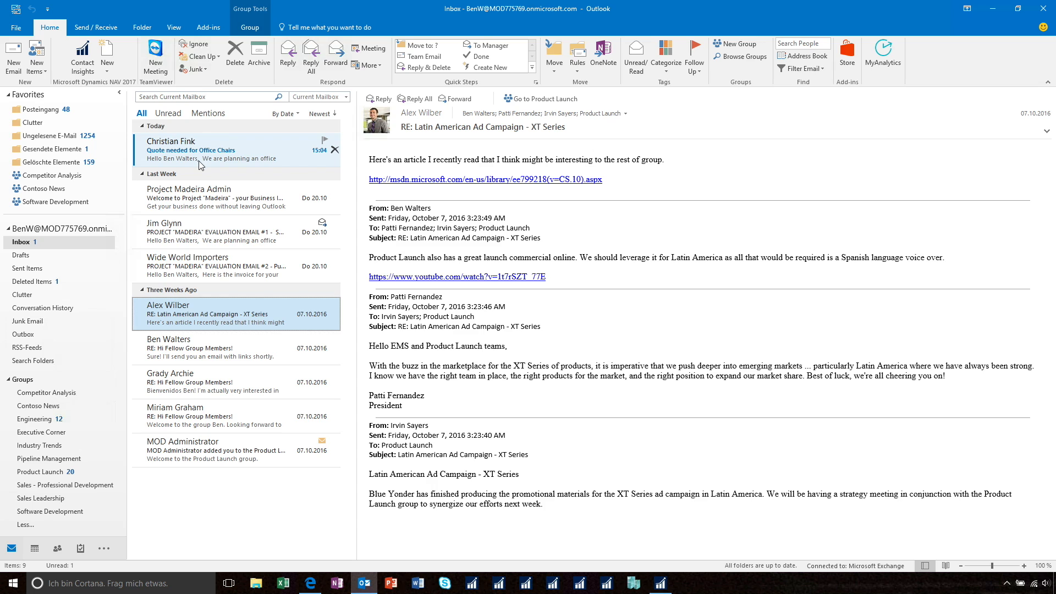
Open the "Quote needed for Office Chairs" email and create a new sales quote for Coho Winery from it.
click(199, 161)
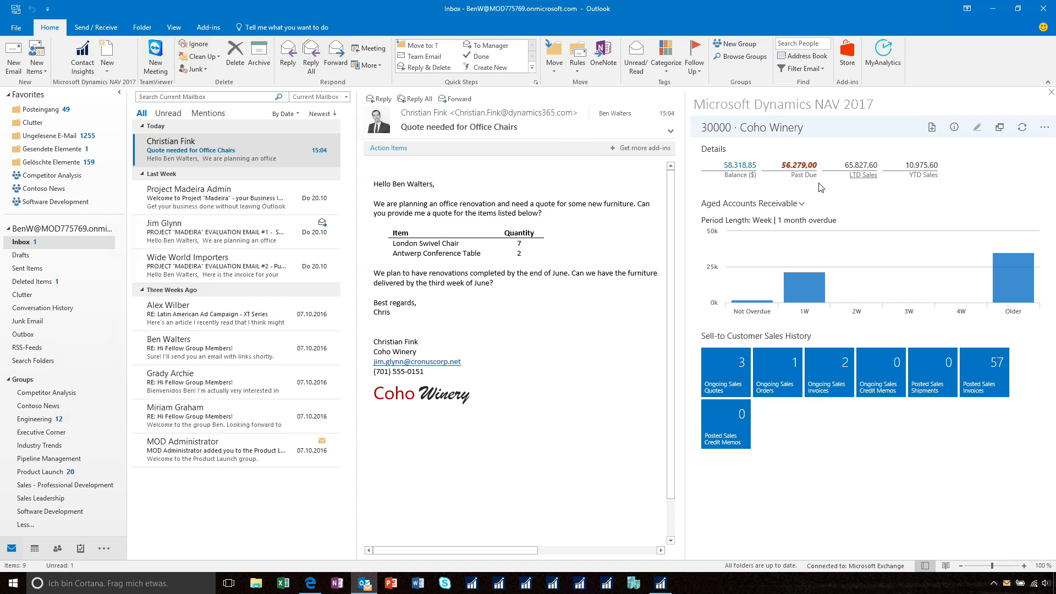
mouse_move(799, 279)
click(932, 128)
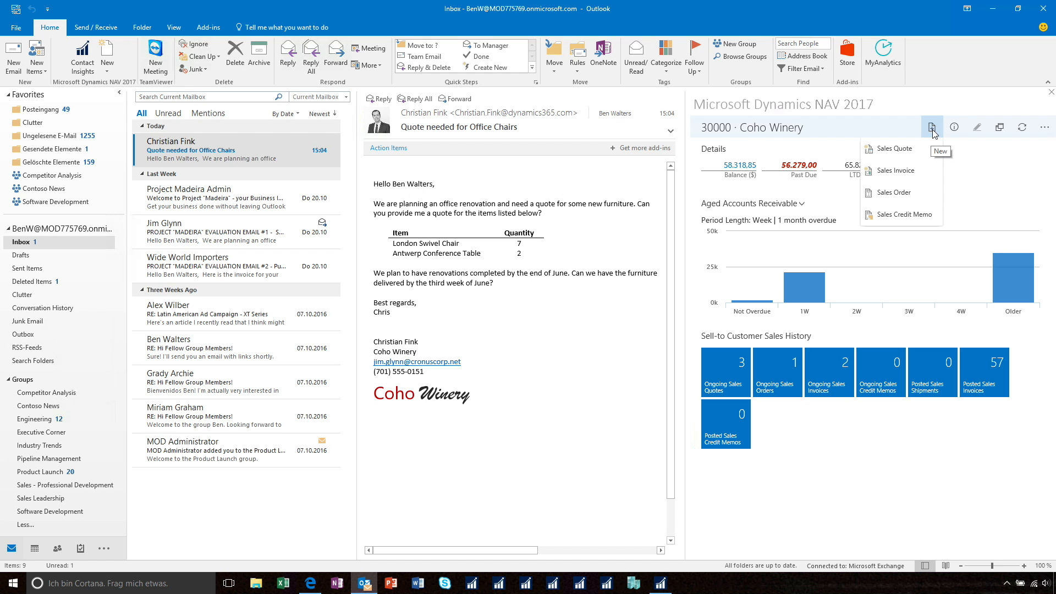
click(908, 144)
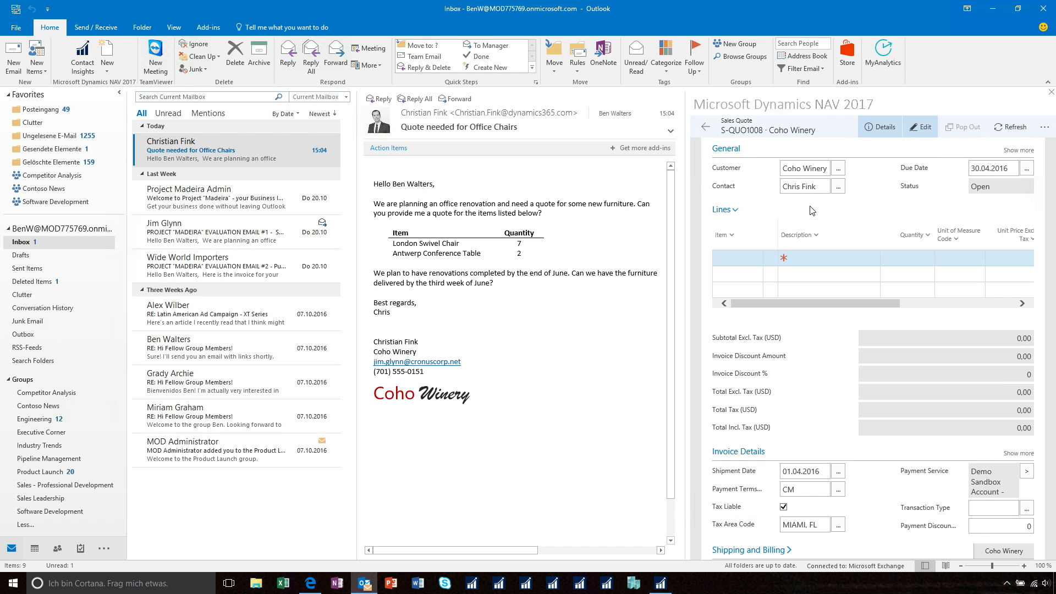
Add quote lines for 7 LONDON Swivel Chair, blue and 2 ANTWERP Conference Table.
click(812, 257)
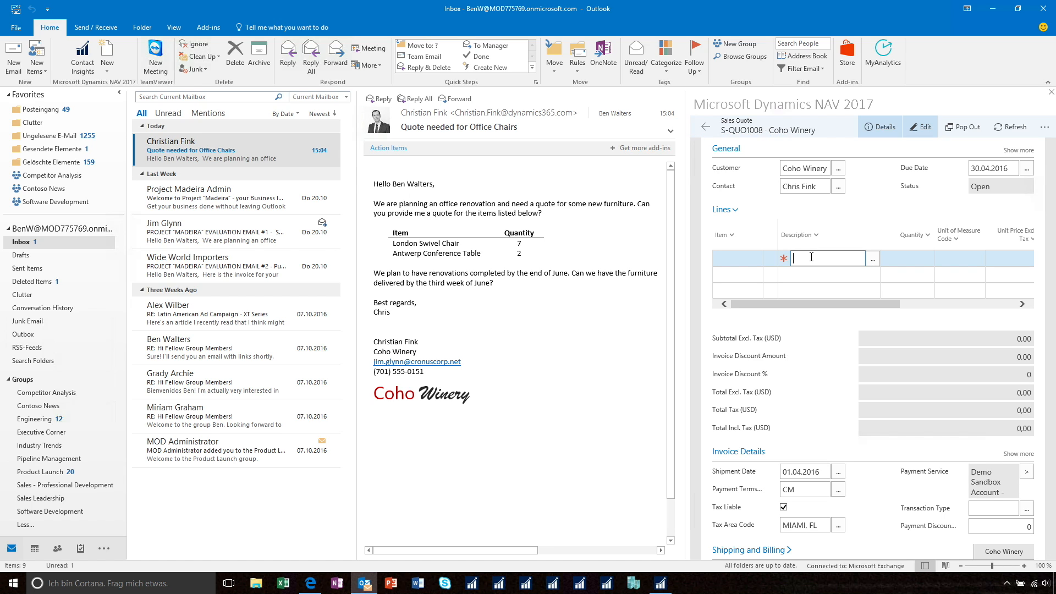
text(london)
key(Tab)
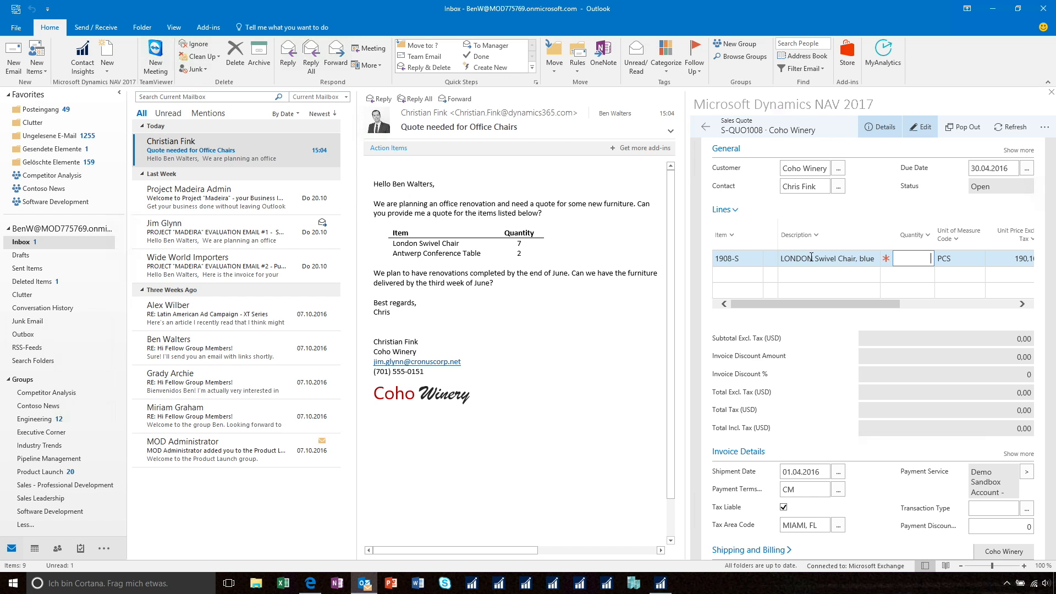
click(811, 275)
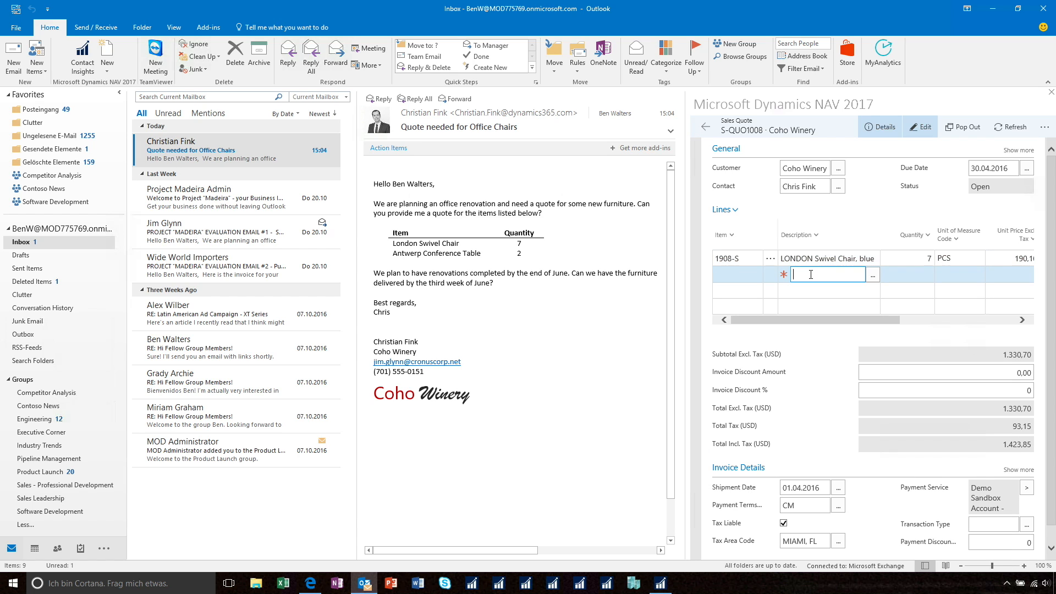
text(antwerp)
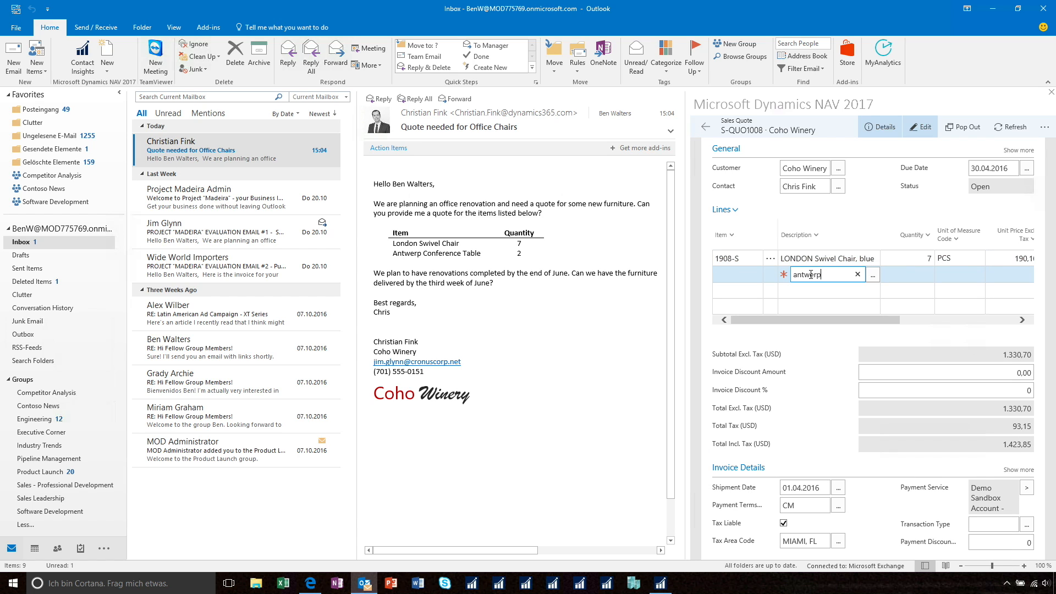
key(Tab)
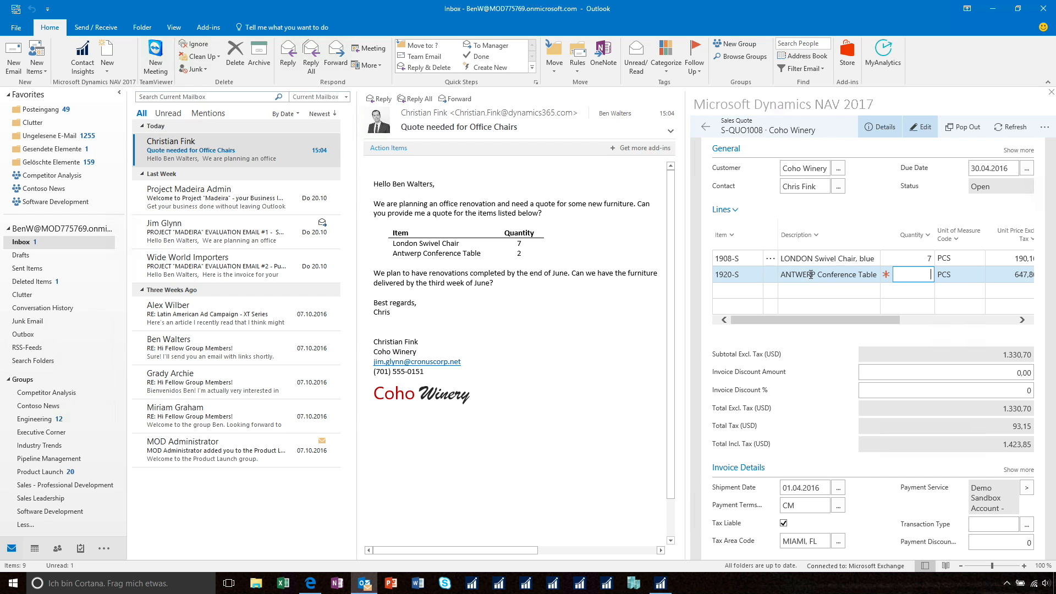
key(Return)
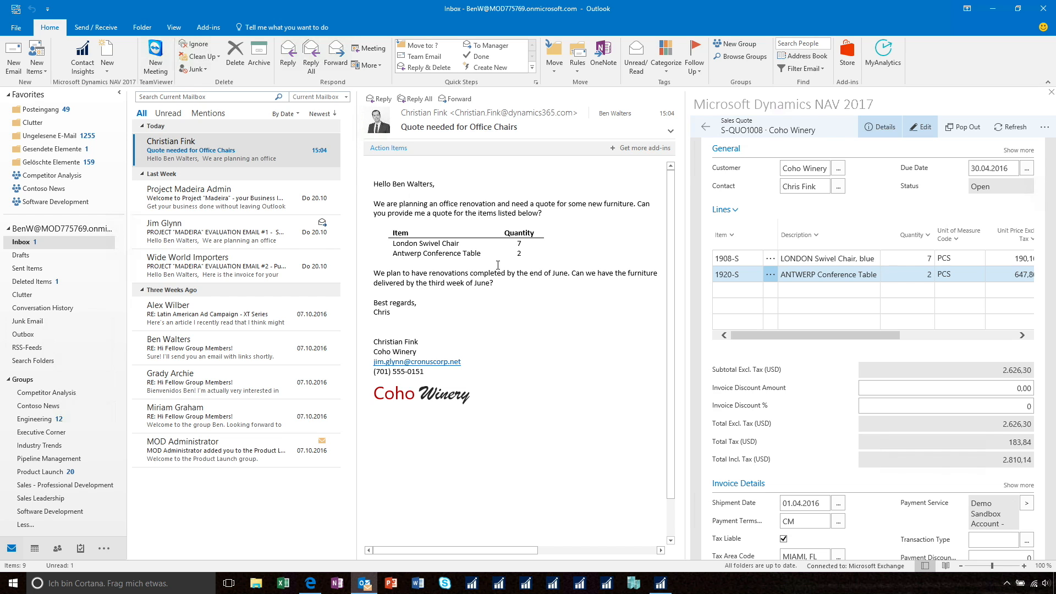
Email the sales quote to the customer as a reply, checking the attached PDF before sending.
click(1042, 131)
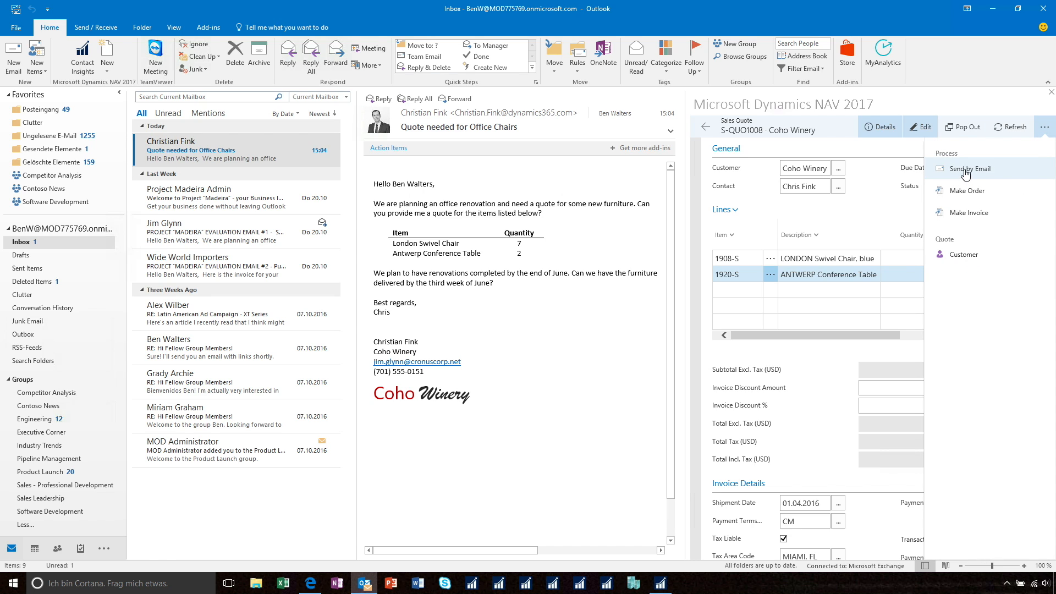
click(966, 171)
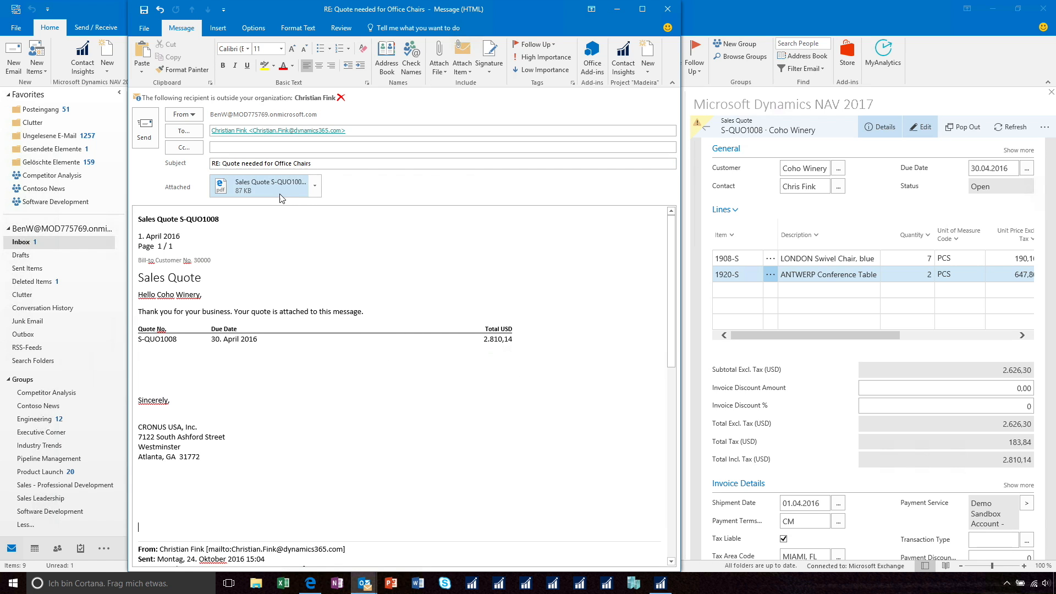
double_click(242, 191)
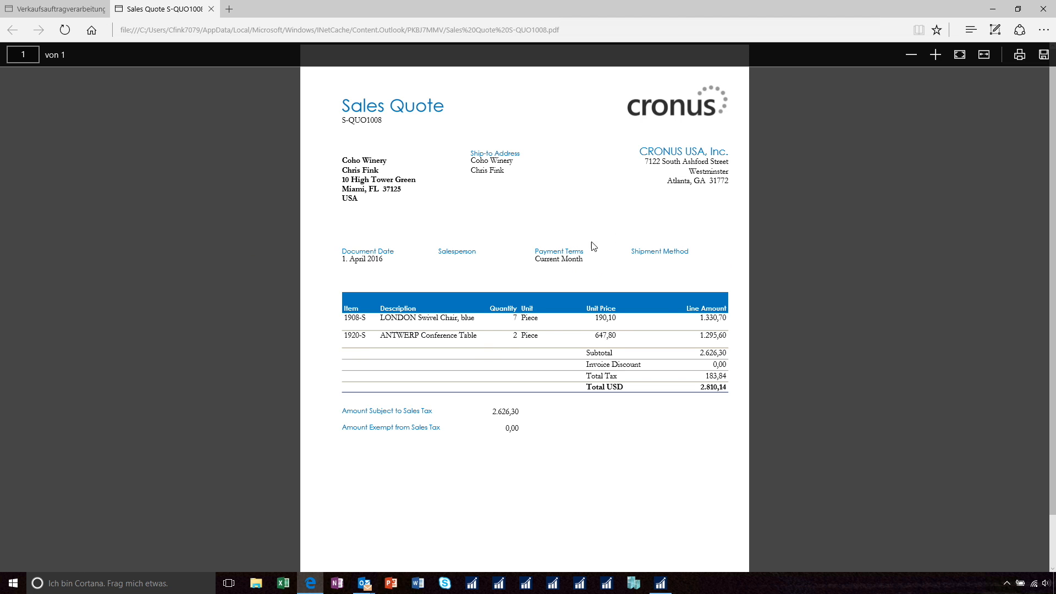
click(994, 11)
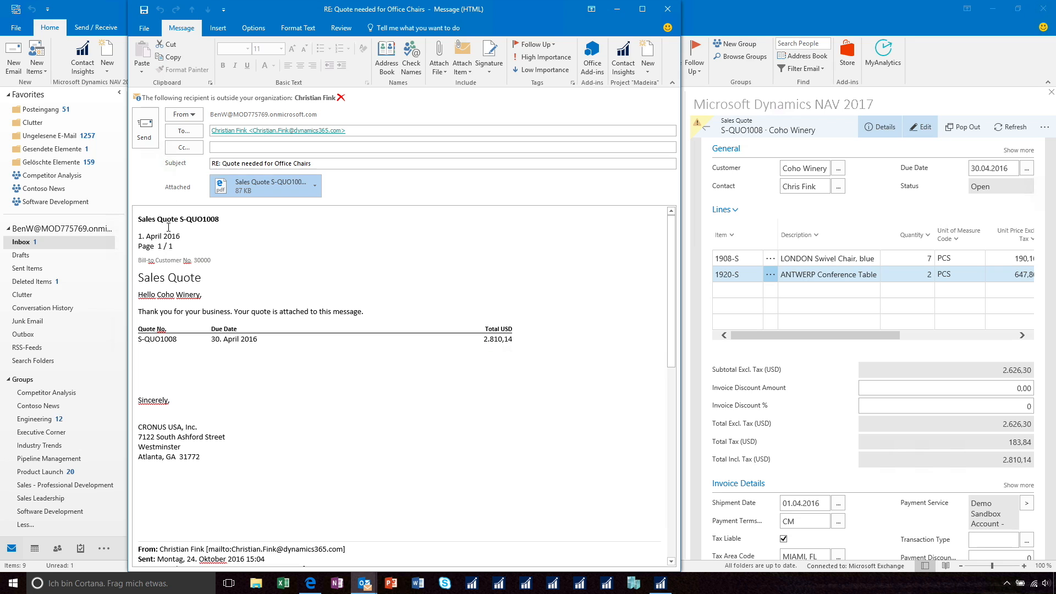
click(144, 135)
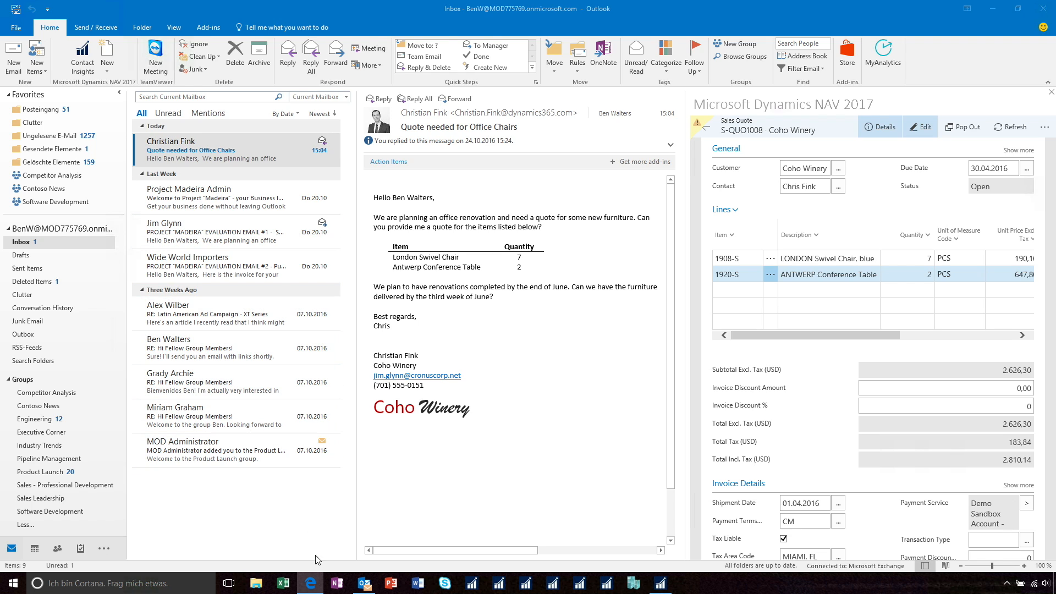
Switch to the Edge browser, close the quote PDF and open the Items list in the Dynamics NAV web client.
click(312, 584)
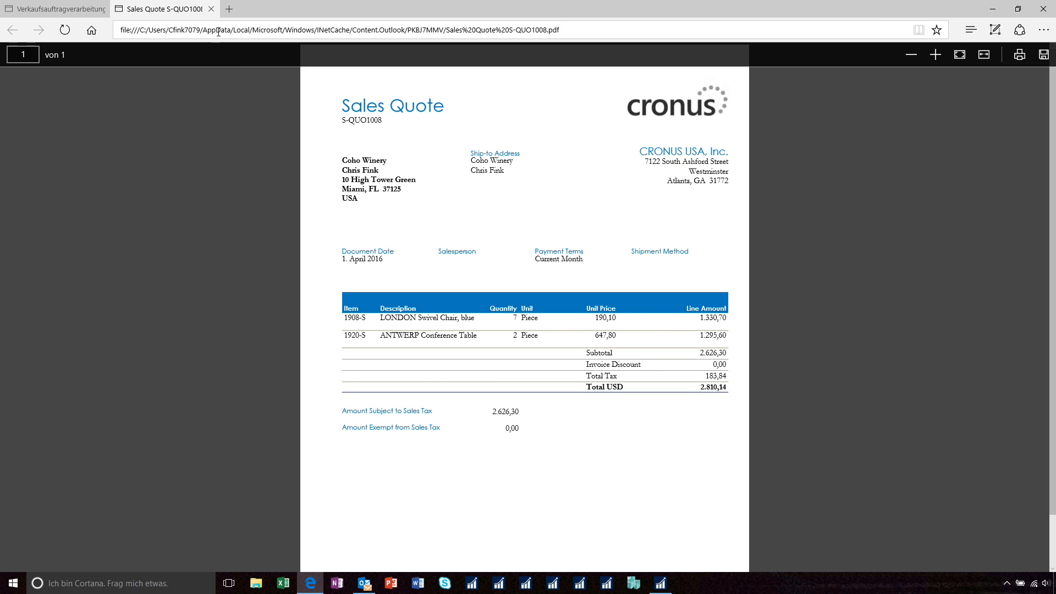
click(211, 10)
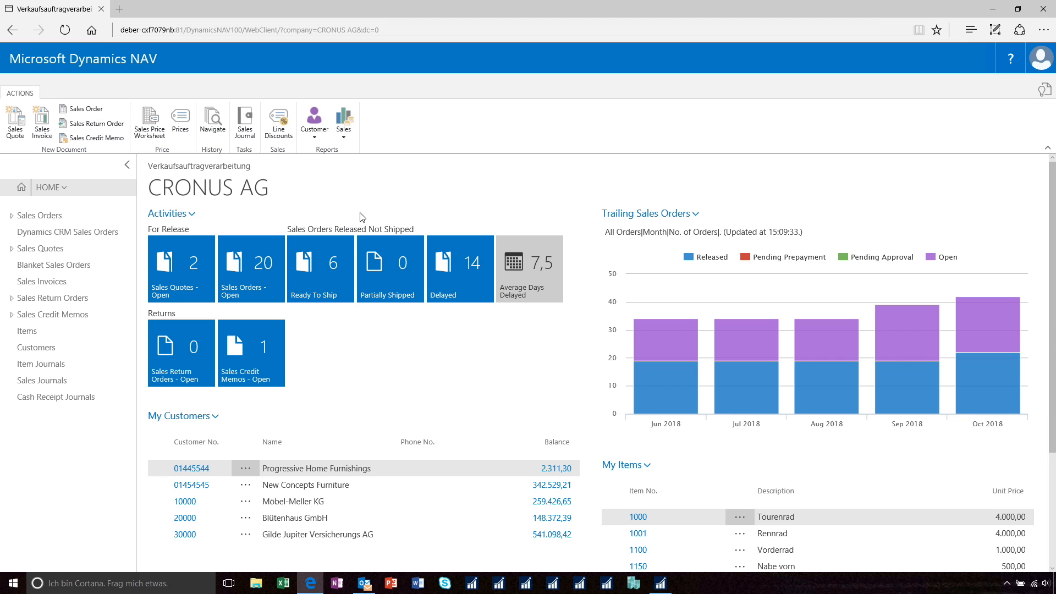
click(23, 331)
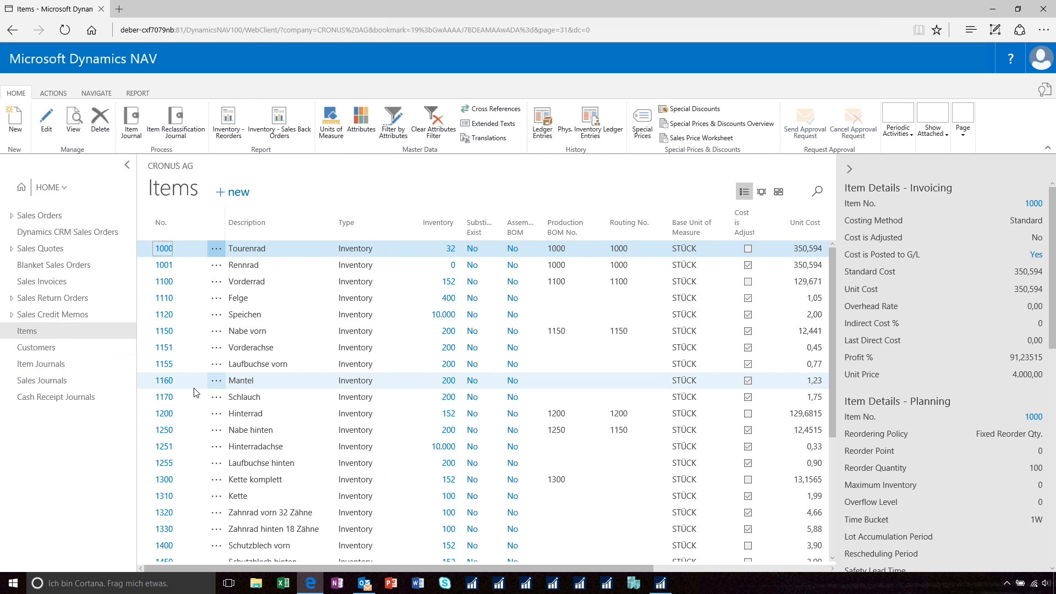
Display the items as large picture tiles and browse to the office furniture.
click(763, 192)
drag(831, 248, 835, 477)
scroll(746, 446, down, 4)
scroll(745, 450, down, 5)
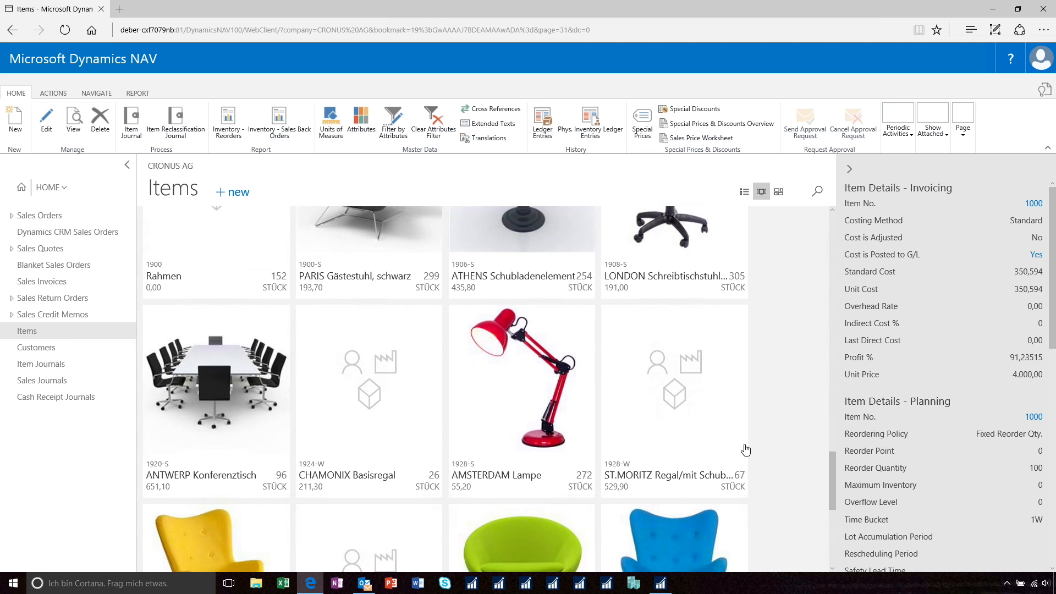
scroll(746, 450, down, 3)
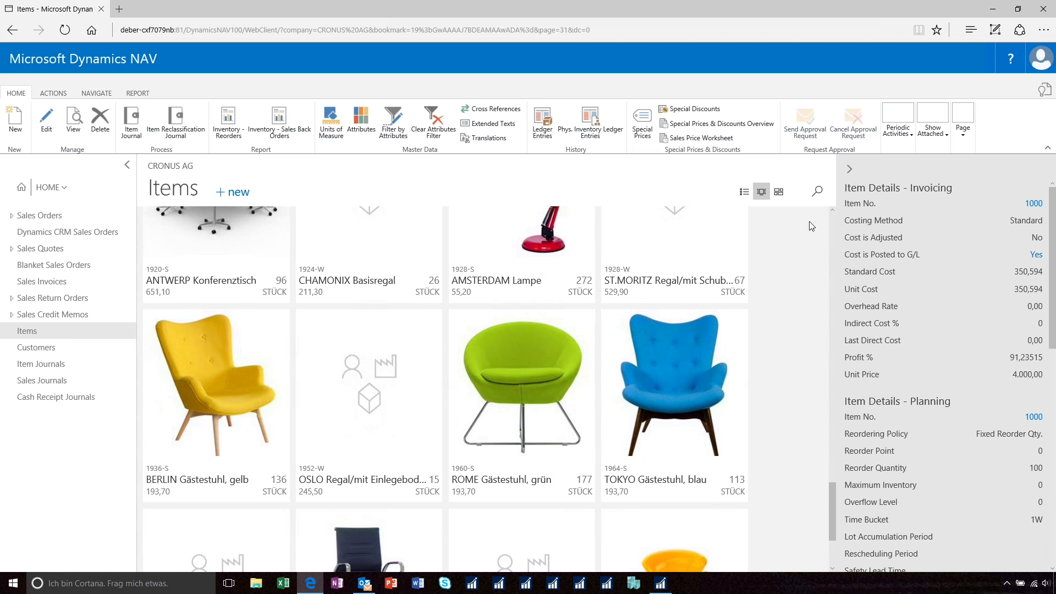
Display the items as small tiles and view the item card of the blue LONDON Schreibtischstuhl, then close it.
click(779, 192)
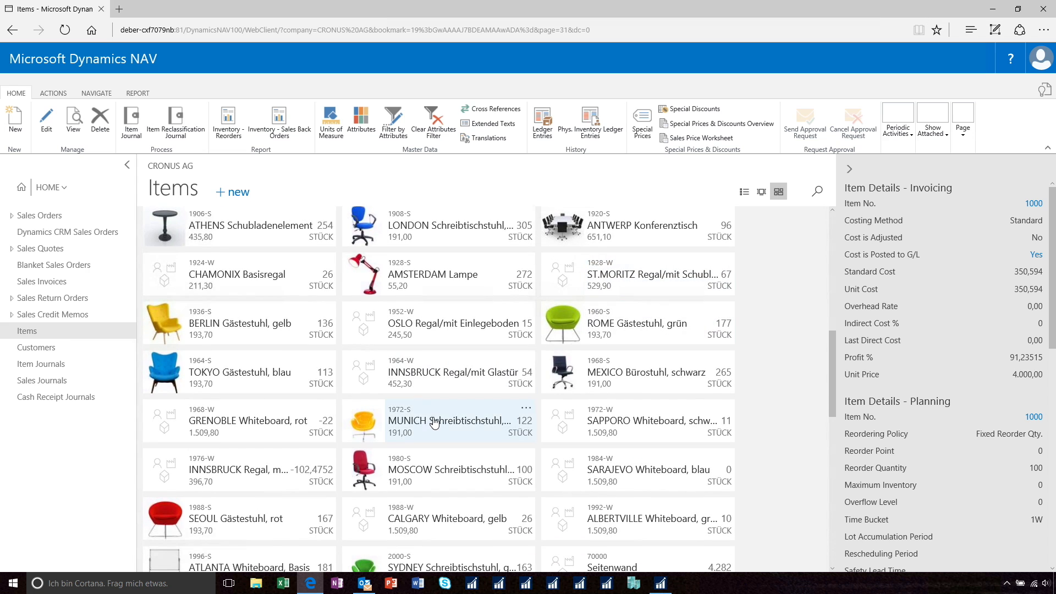
scroll(396, 282, up, 1)
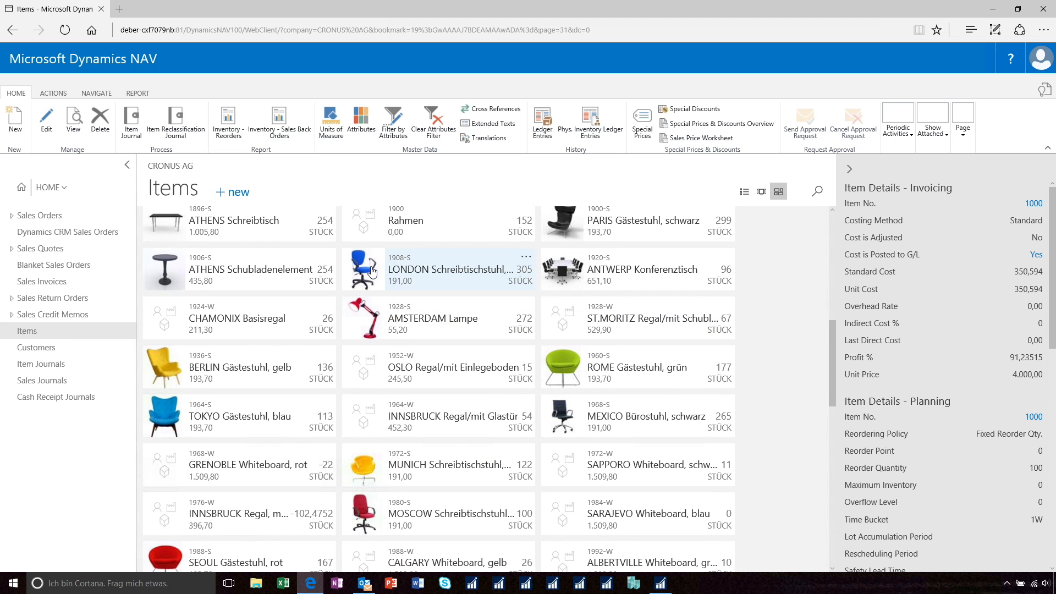
click(372, 272)
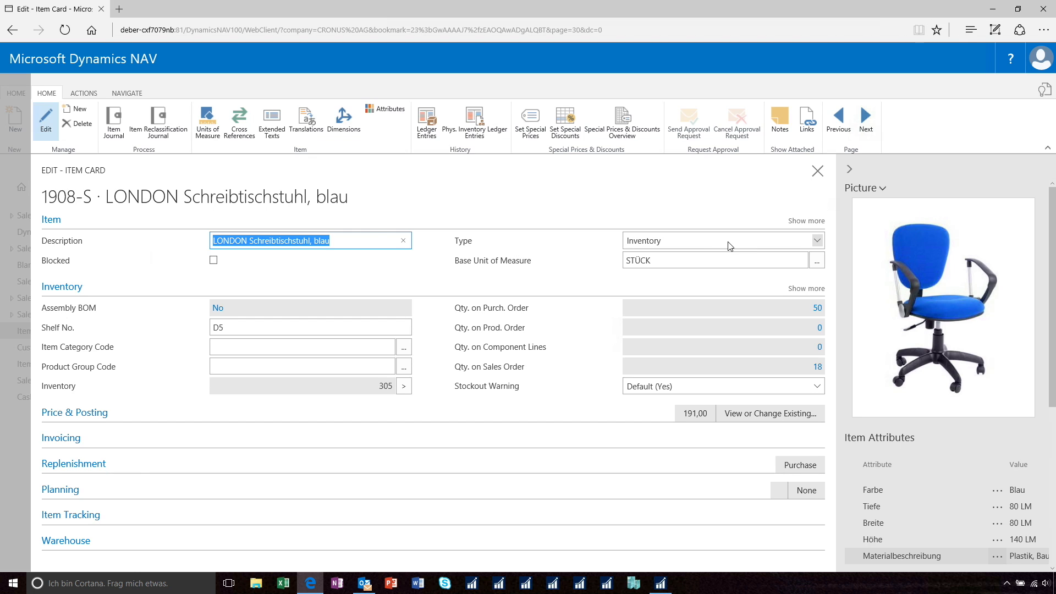
click(818, 172)
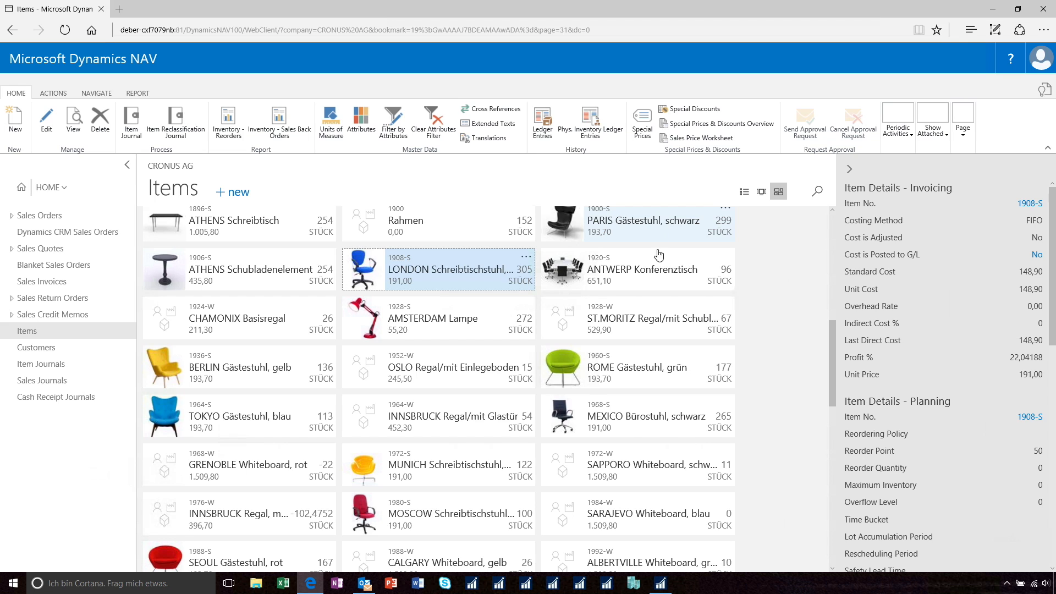
Switch to the Dynamics NAV Windows client and open the item card of PARIS Gästestuhl, schwarz from the Items list.
click(661, 585)
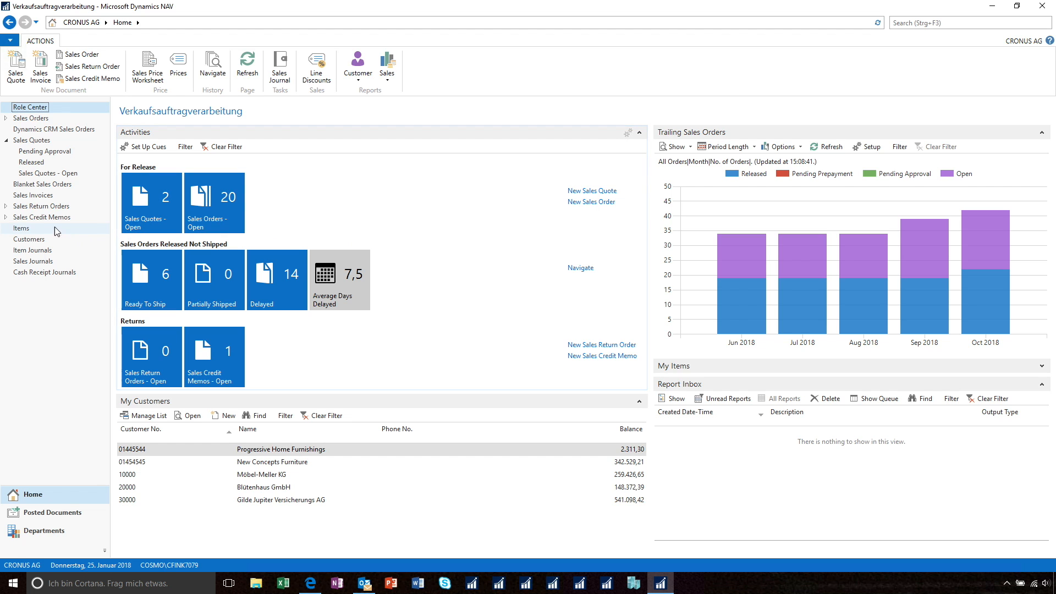
click(21, 229)
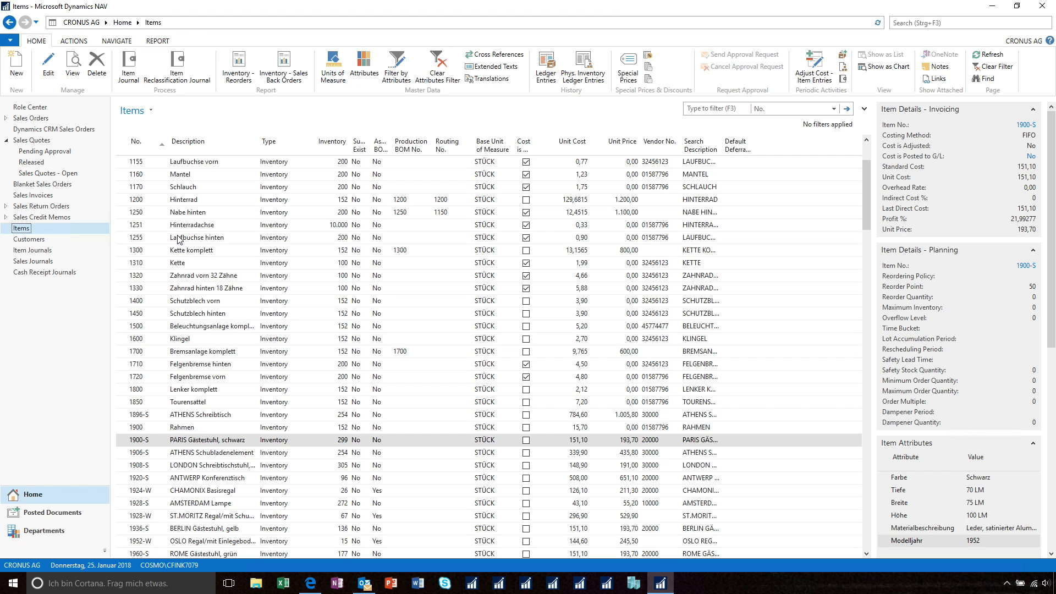
double_click(215, 443)
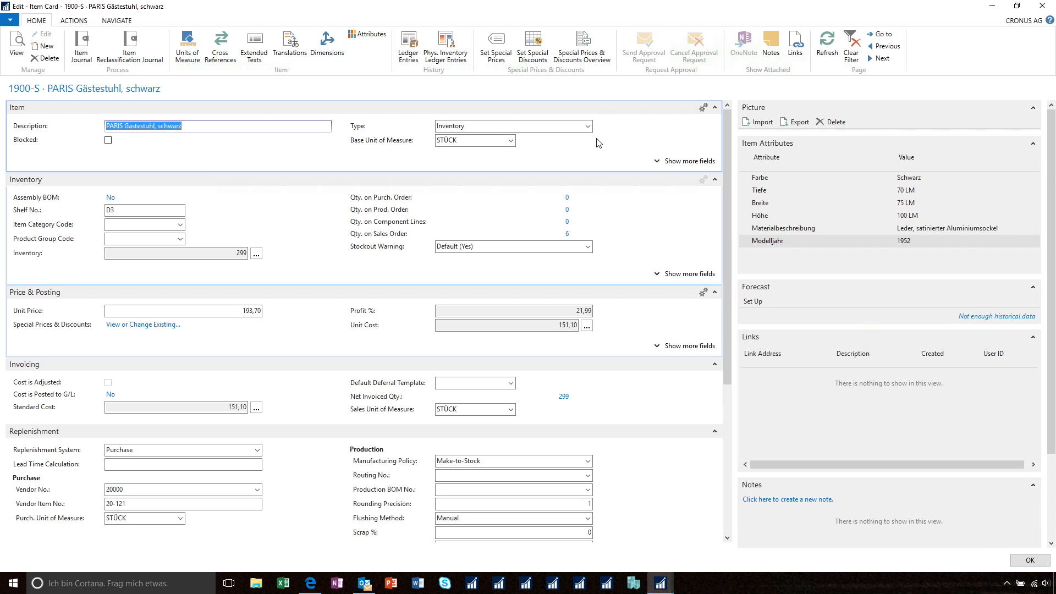
From the item's attribute values, create a new item attribute named Color.
click(368, 36)
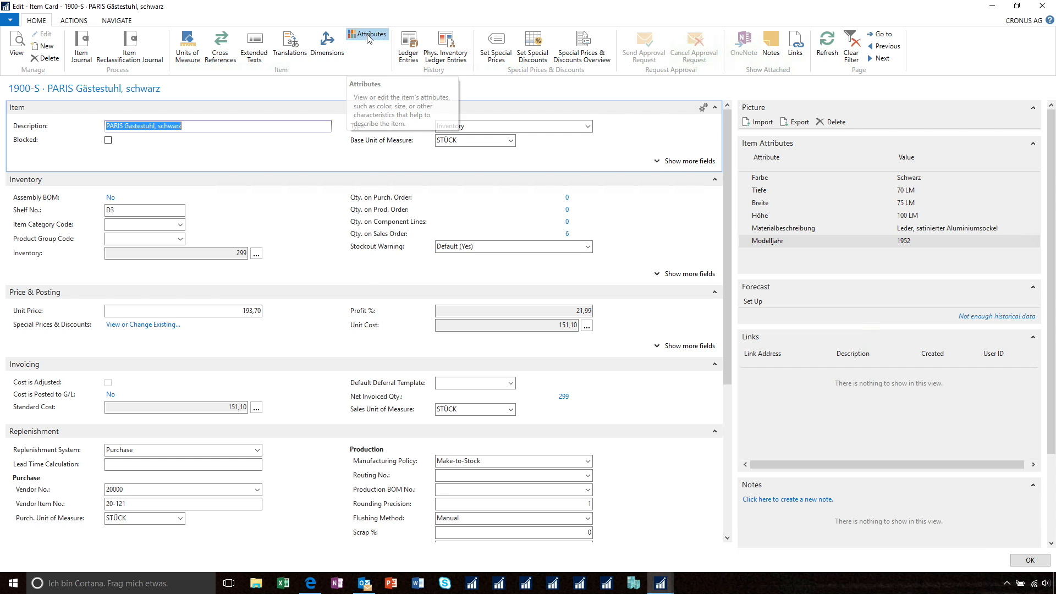
click(89, 154)
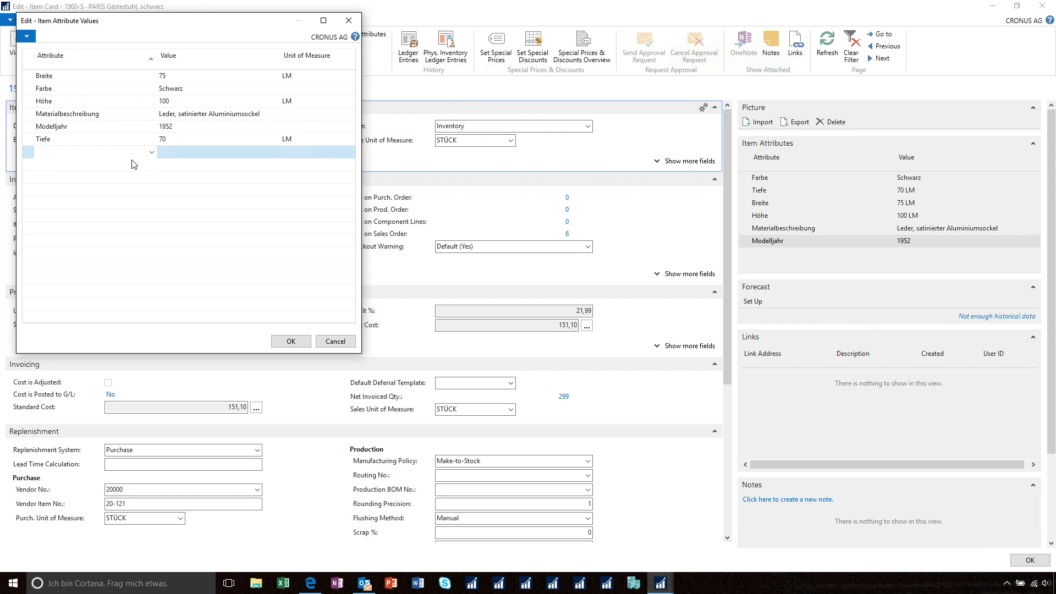
click(152, 153)
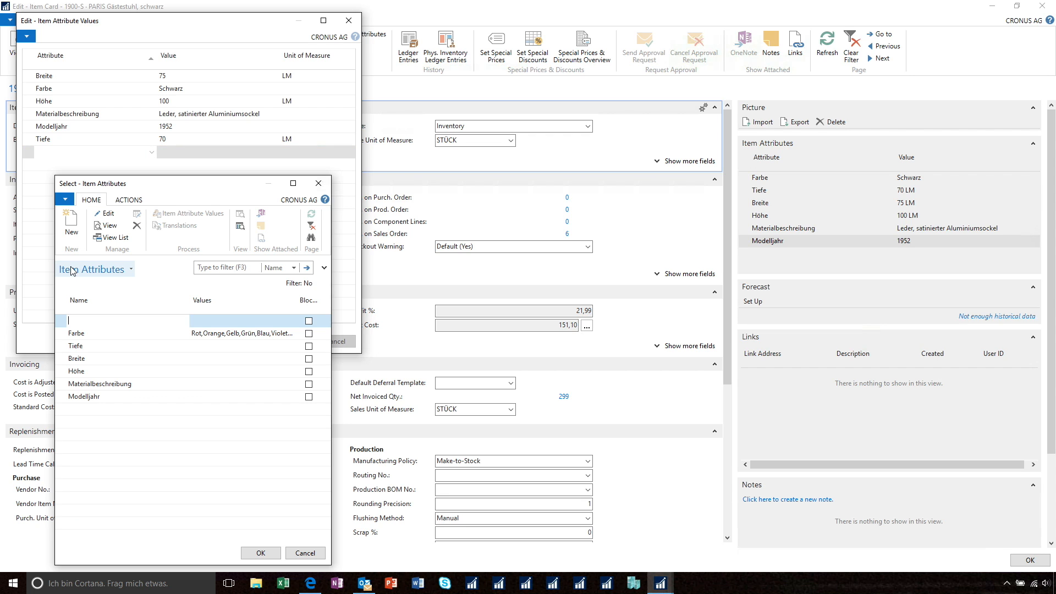
text(Color)
key(Tab)
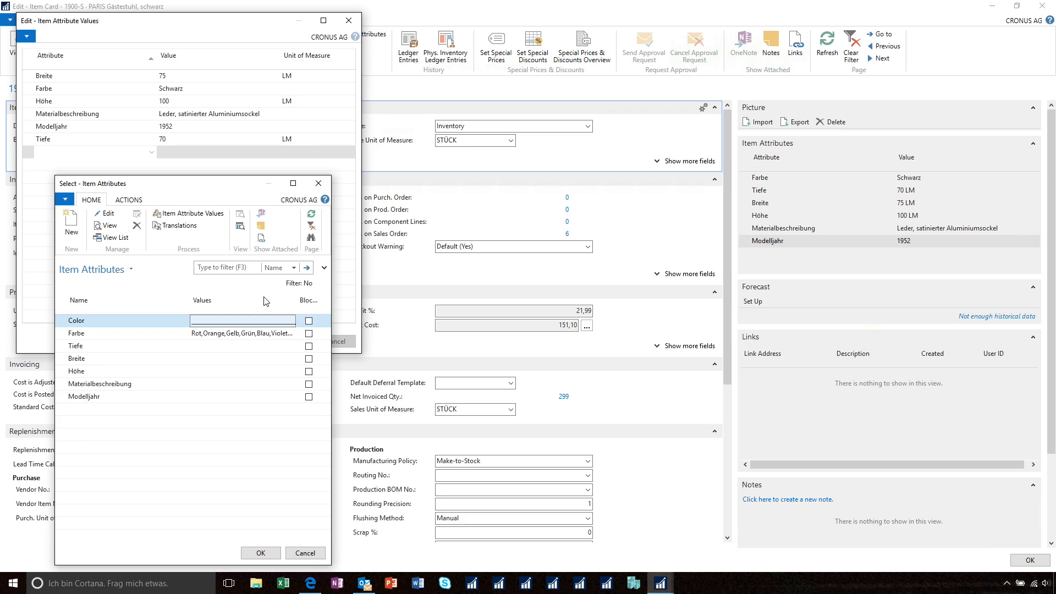
Add the values Red, Green and Blue to the Color item attribute.
click(216, 324)
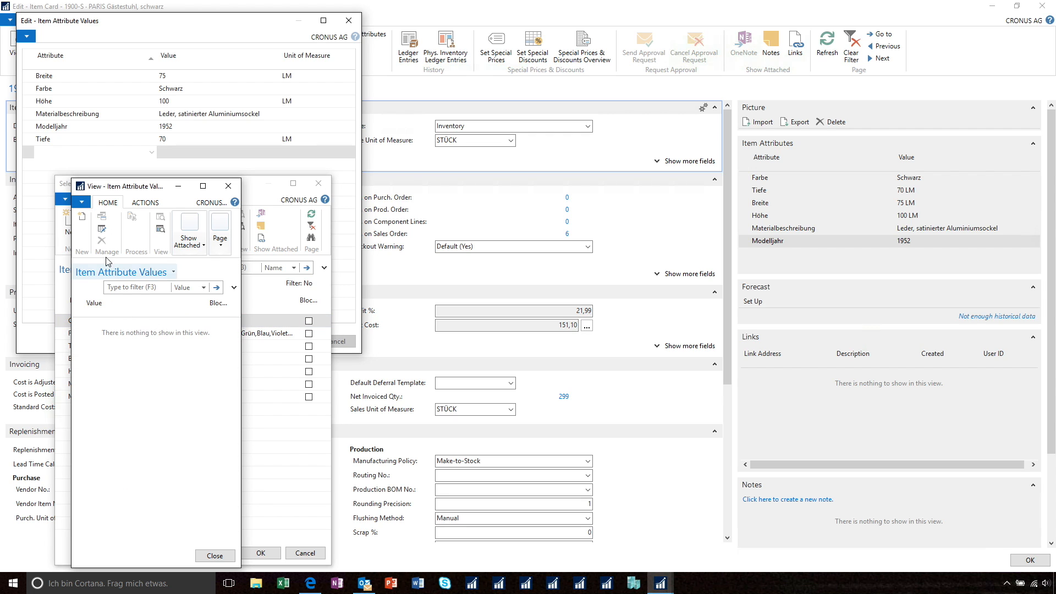
click(81, 217)
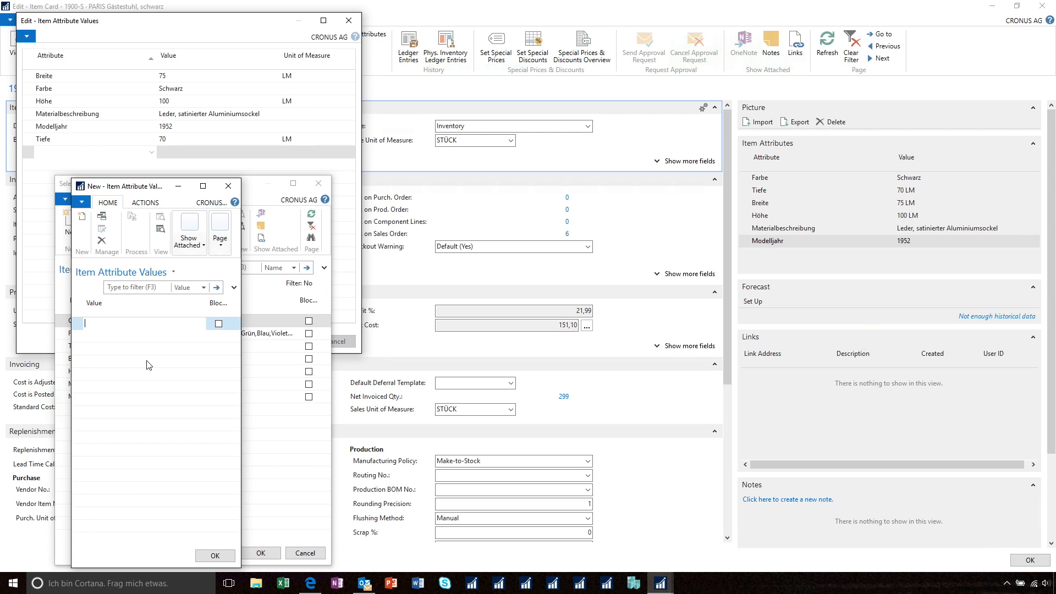
text(Red)
key(Return)
text(Green)
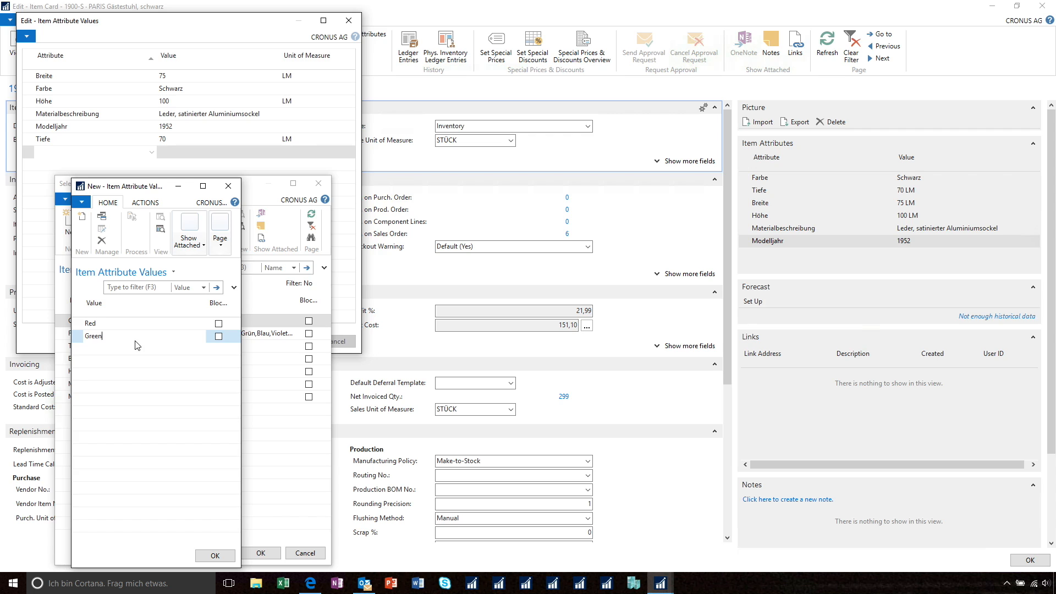
key(Return)
text(Blue)
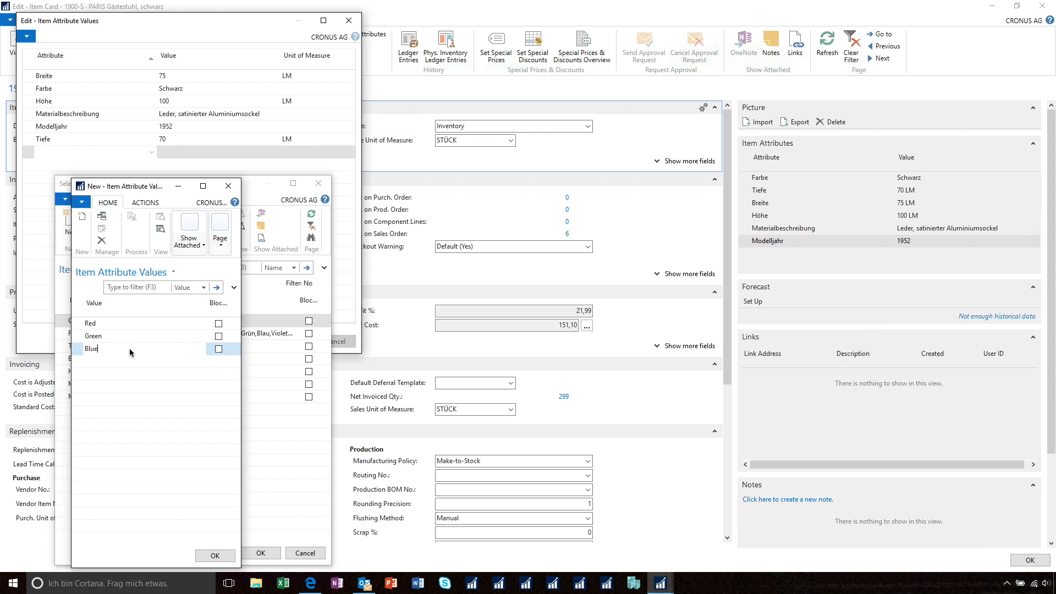
click(118, 324)
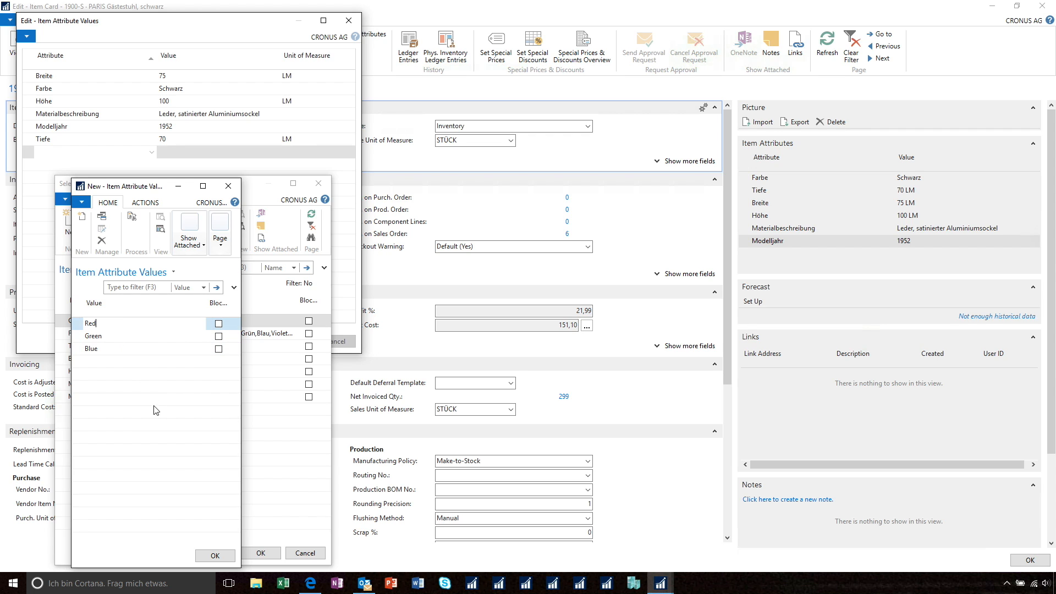
click(215, 554)
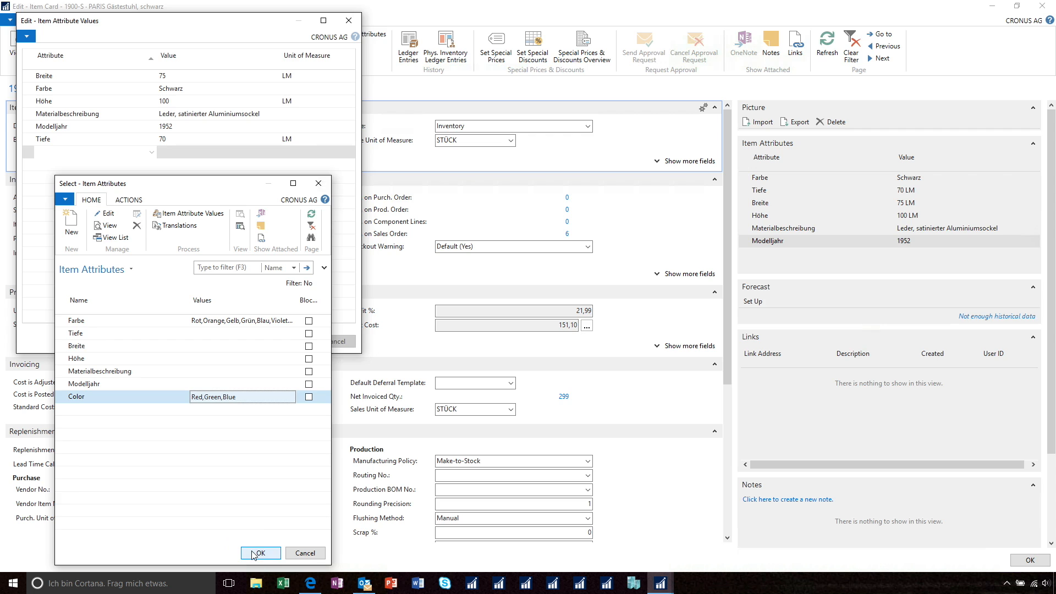
Assign the Color attribute with the value Green to PARIS Gästestuhl, schwarz and close its item card.
click(260, 553)
click(231, 155)
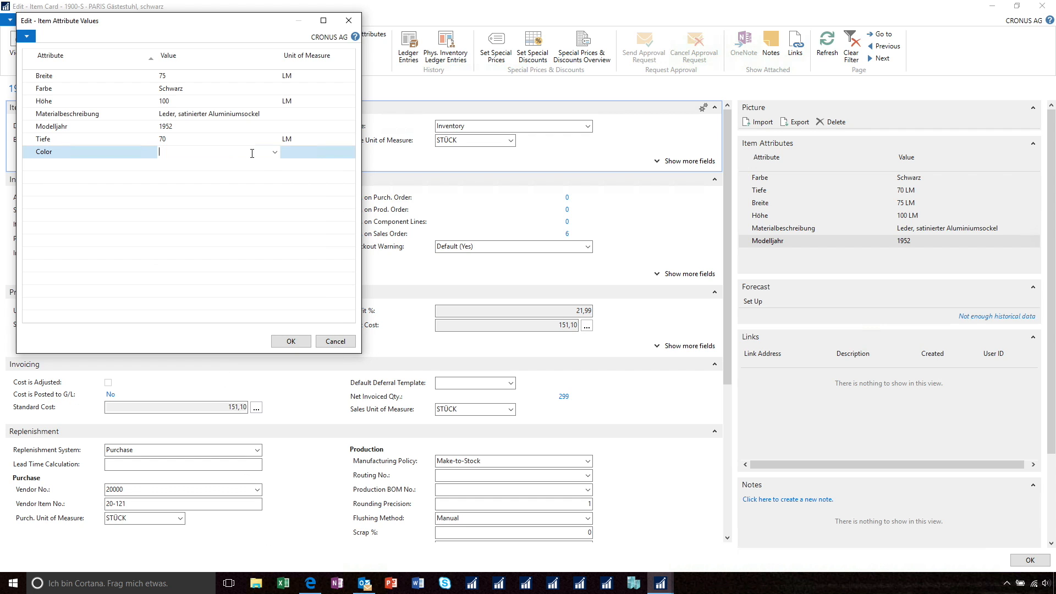
click(274, 153)
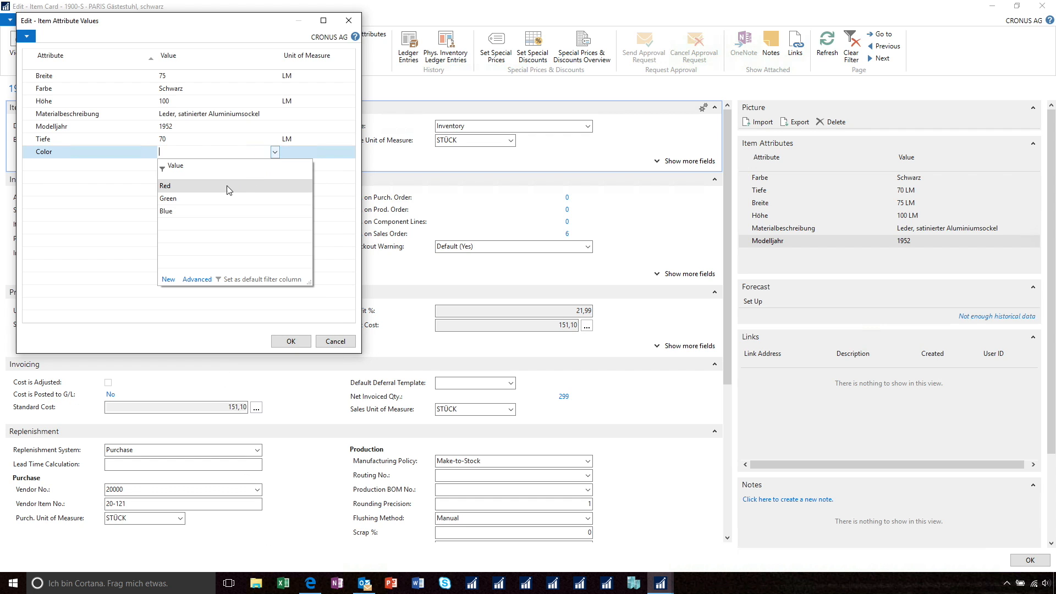
click(174, 200)
click(290, 342)
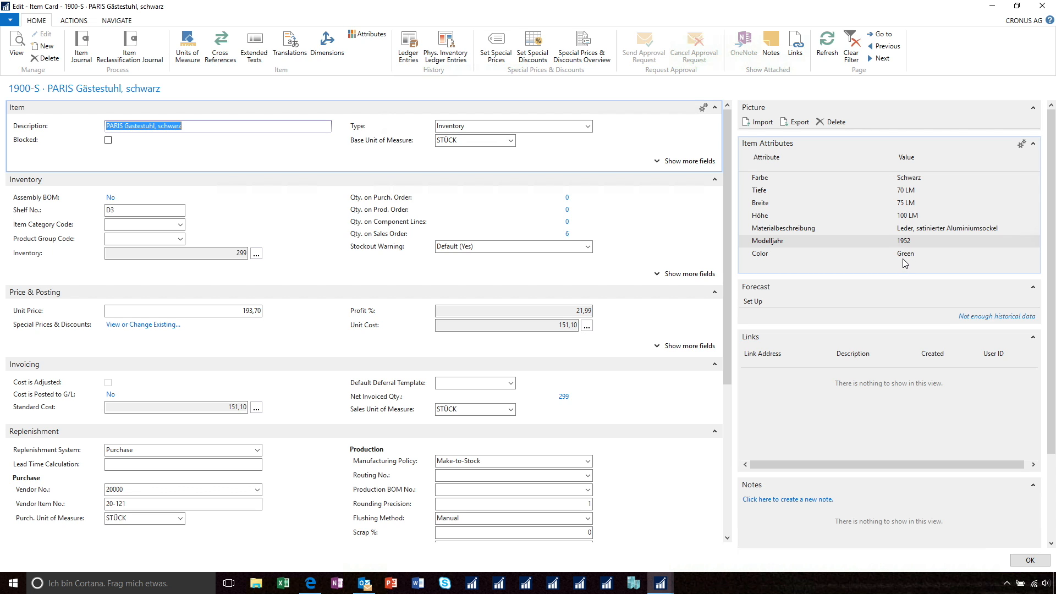
click(1043, 6)
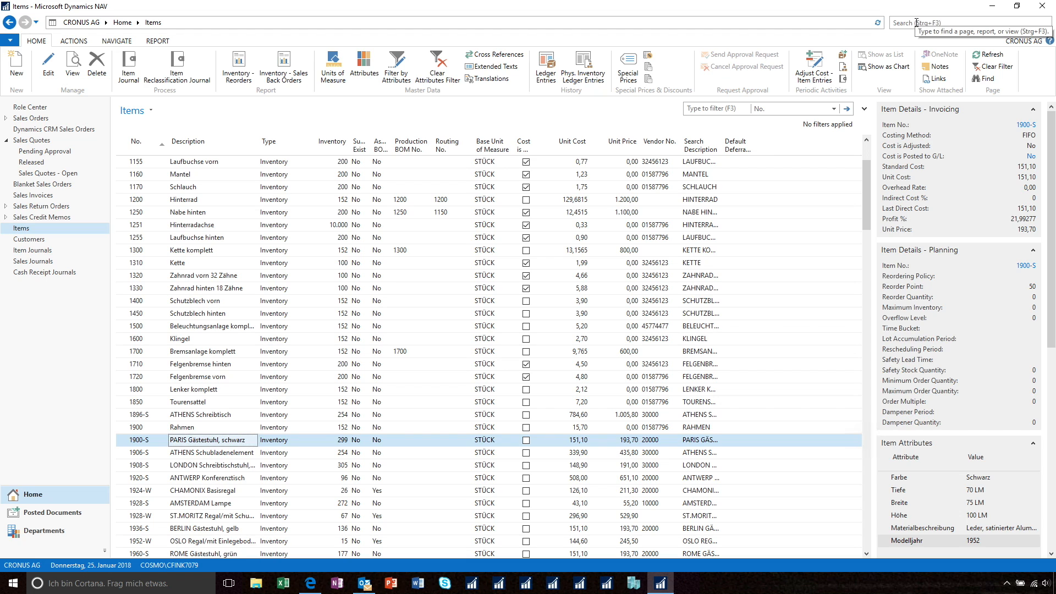
Search for the Assisted Setup page, open it and widen its Name column to show the full setup names.
click(916, 22)
text(assis)
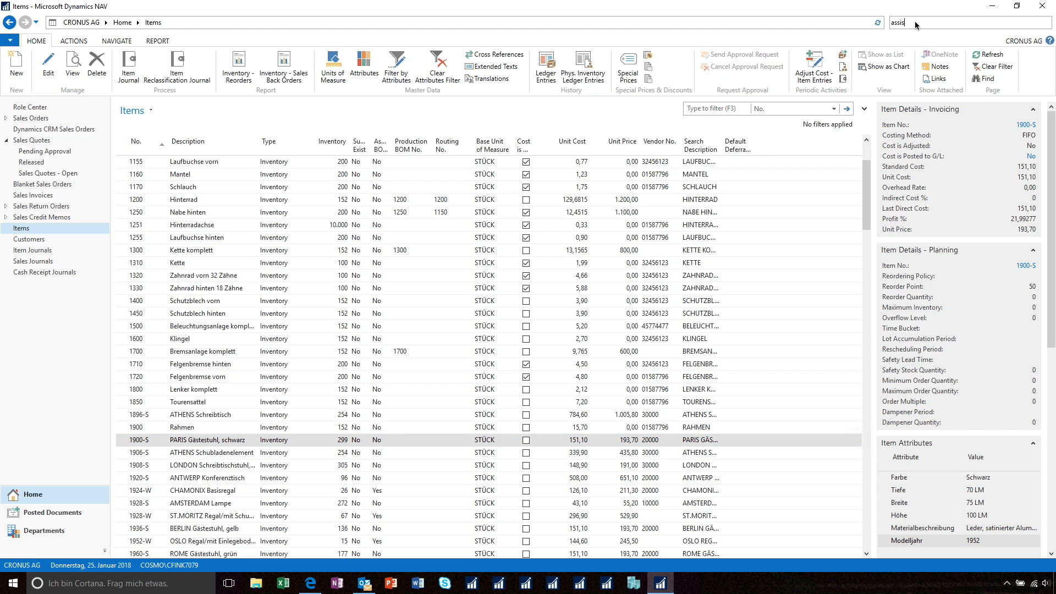
click(809, 37)
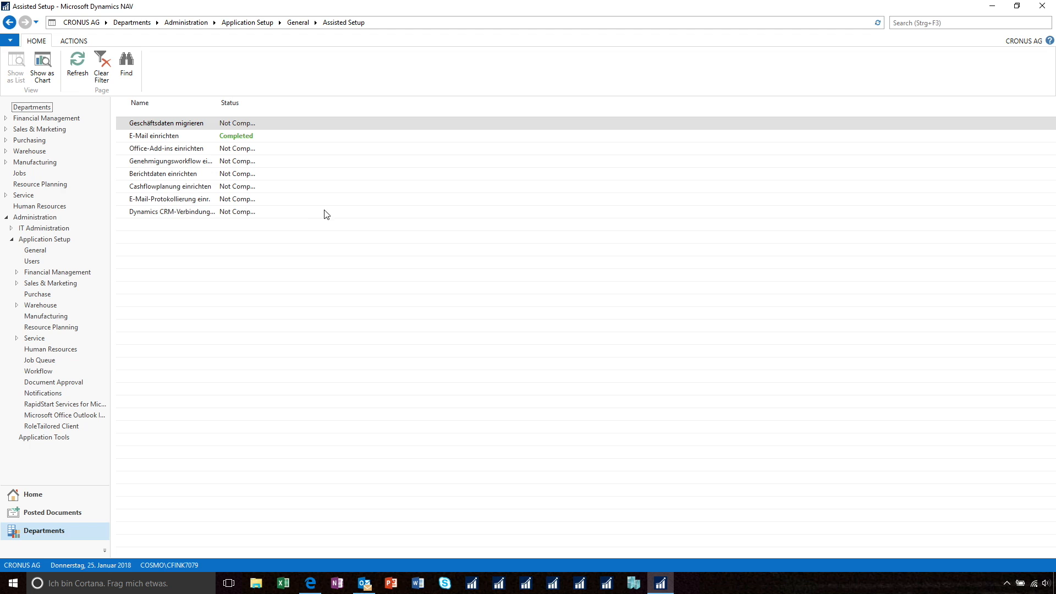
drag(218, 105, 332, 104)
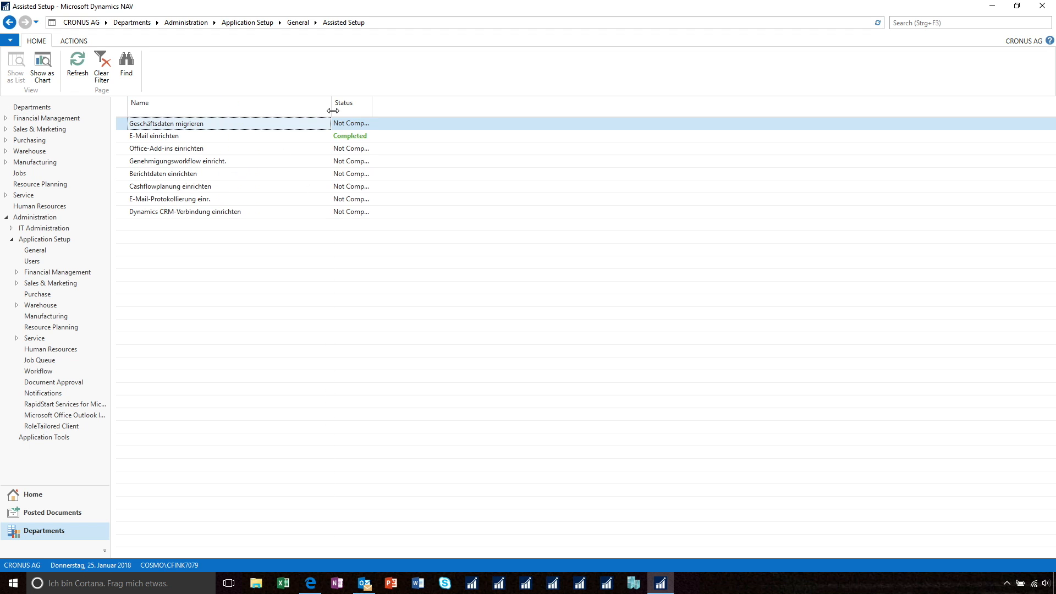
View the Geschäftsdaten migrieren assistant up to the upload instructions for Import from QuickBooks (IIF), then close it.
click(201, 125)
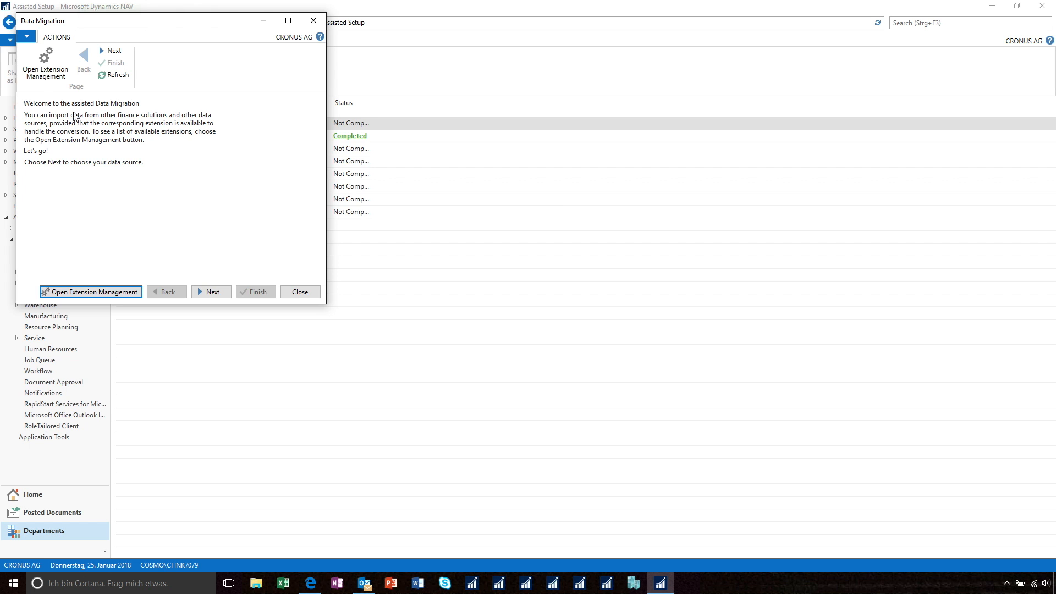
click(210, 293)
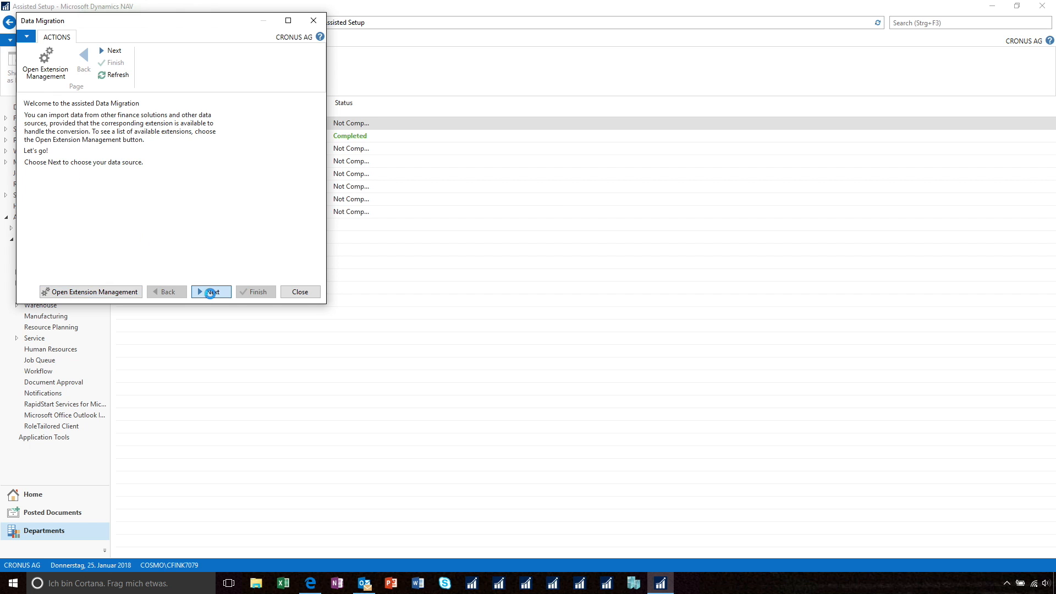
click(252, 127)
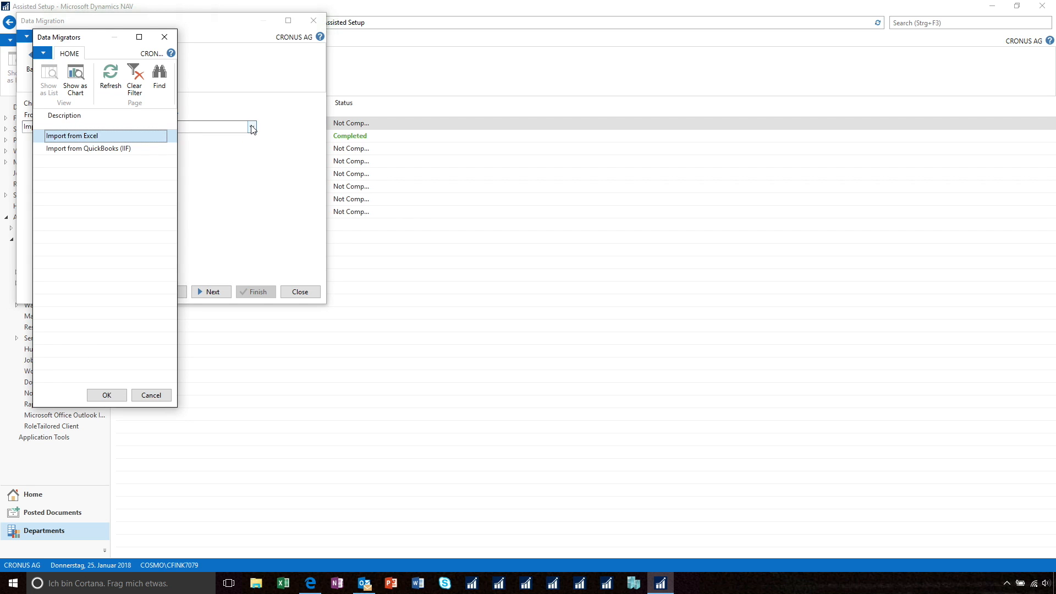
click(102, 149)
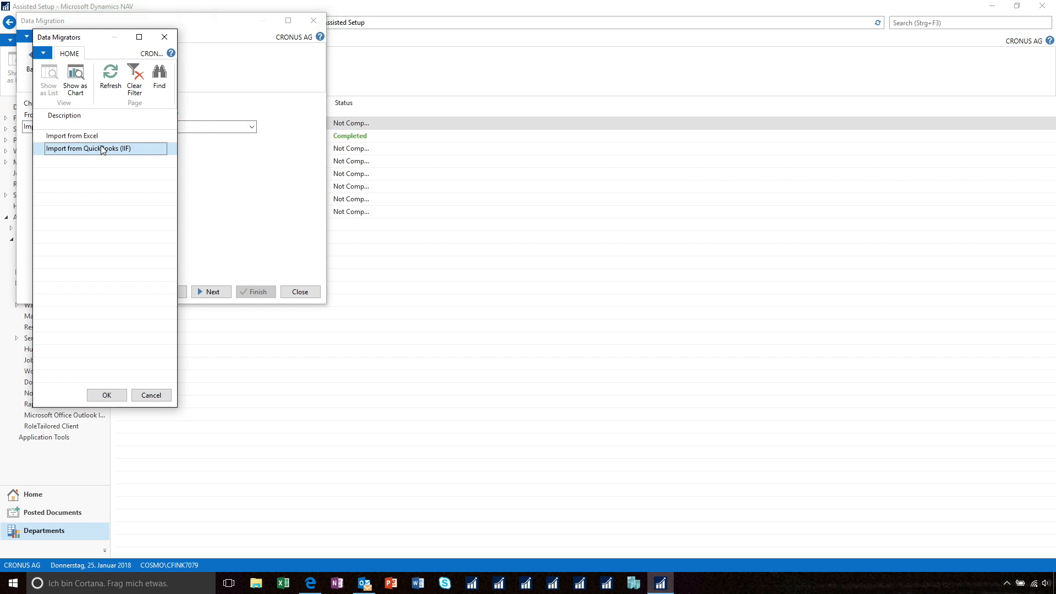
double_click(102, 149)
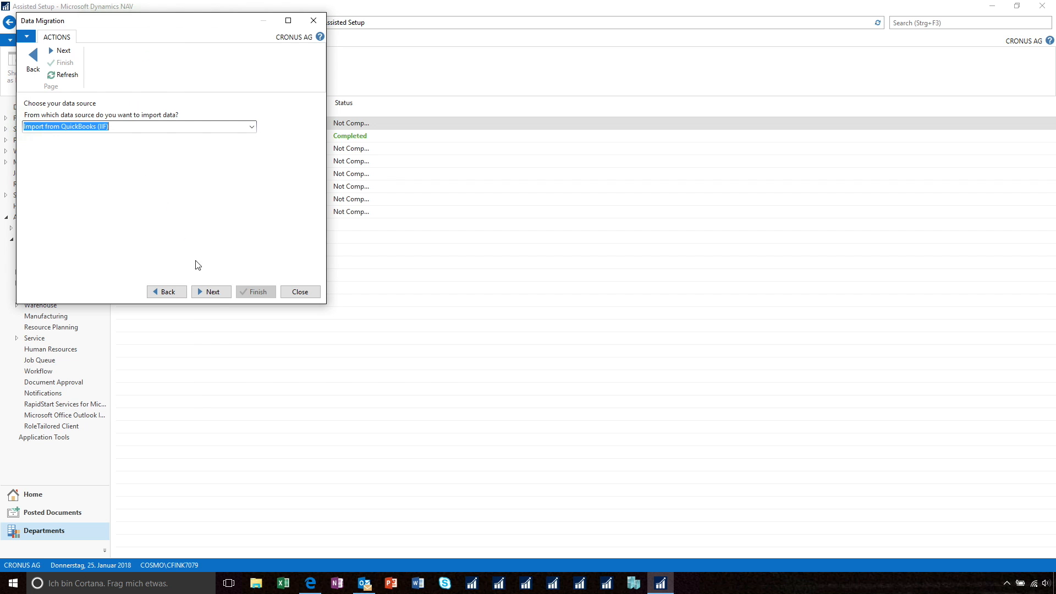
click(213, 292)
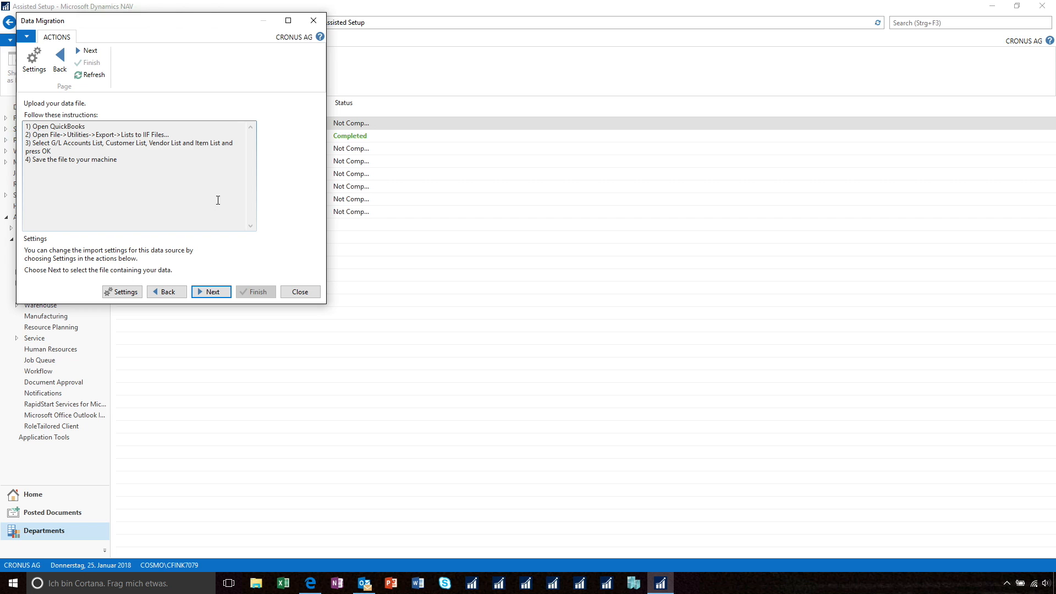
click(301, 292)
click(183, 186)
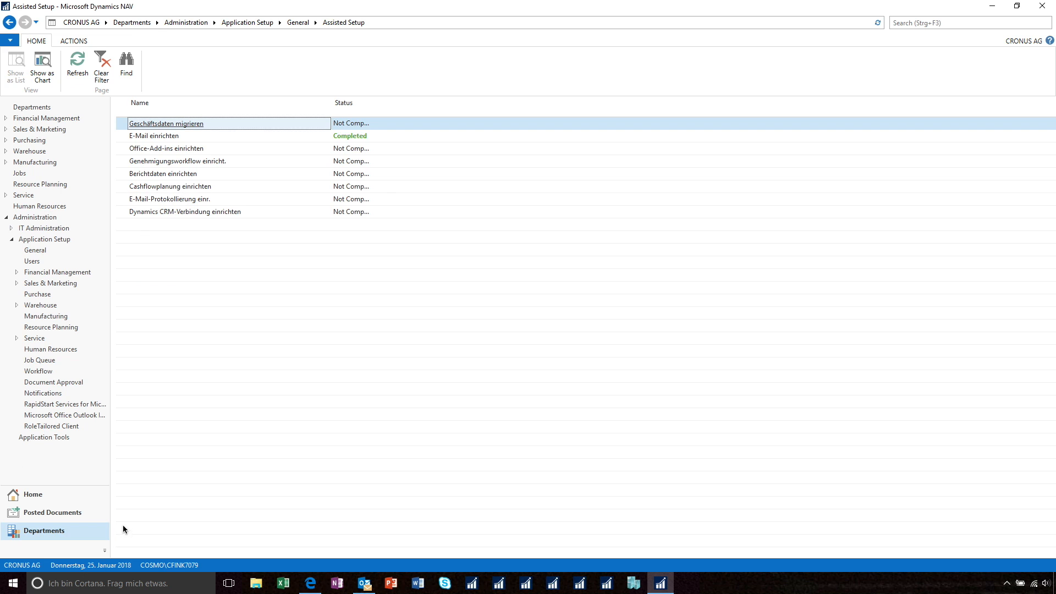
Return to the home area, open the Sales Orders list and show it as a chart.
click(33, 495)
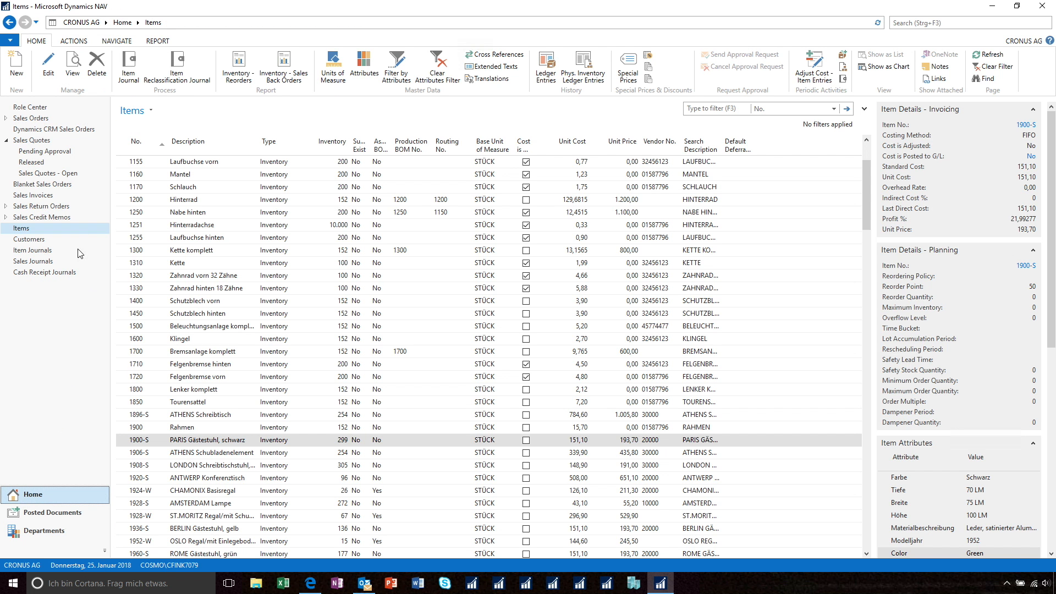
click(46, 119)
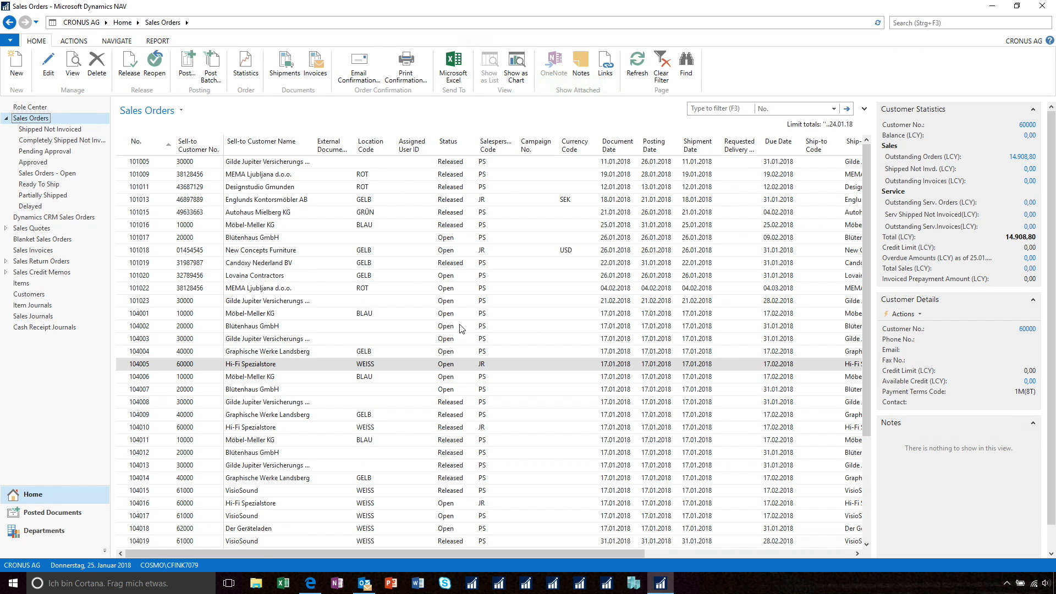
click(516, 69)
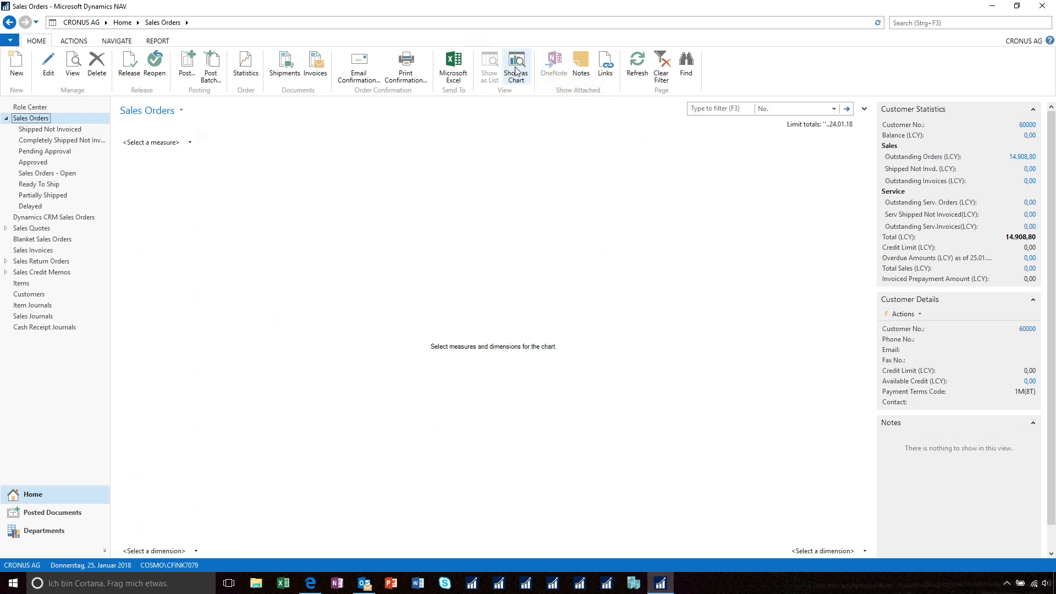
Chart the sales orders with Amount as the measure and Location Code as the horizontal dimension.
click(186, 144)
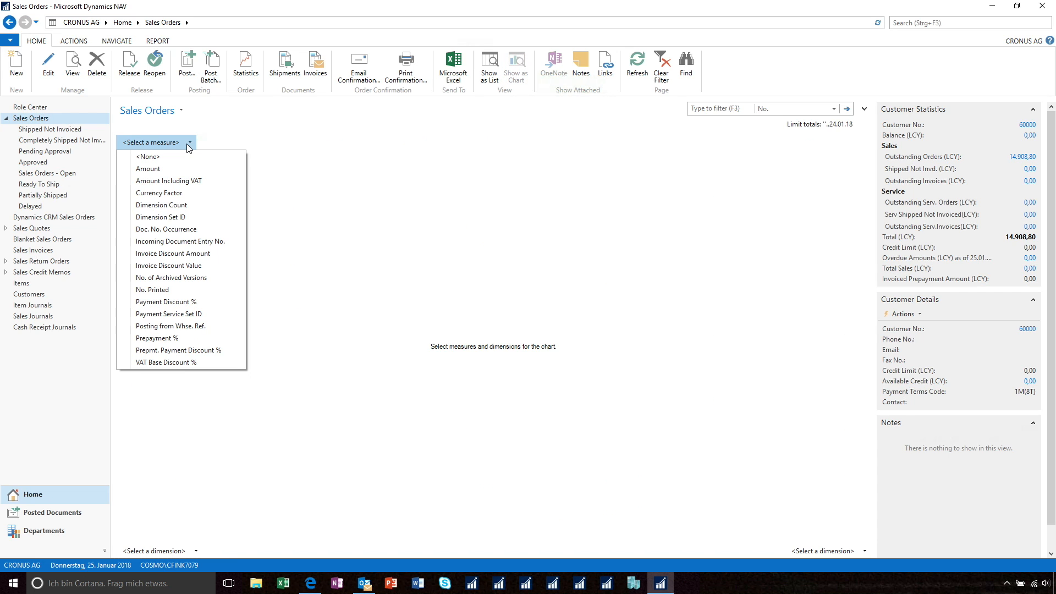
click(173, 168)
click(824, 551)
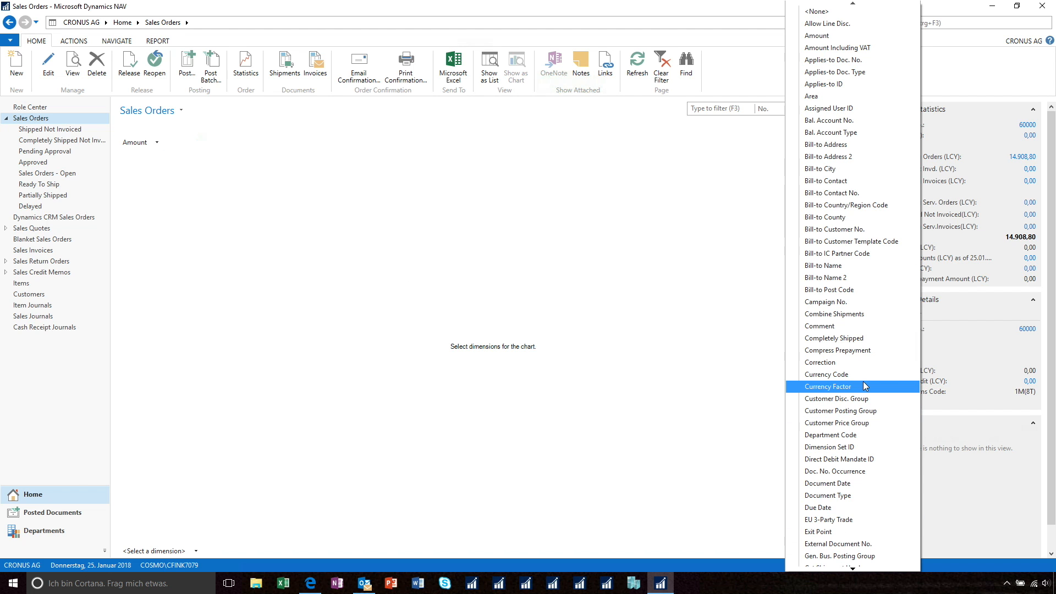
key(l)
scroll(862, 473, down, 3)
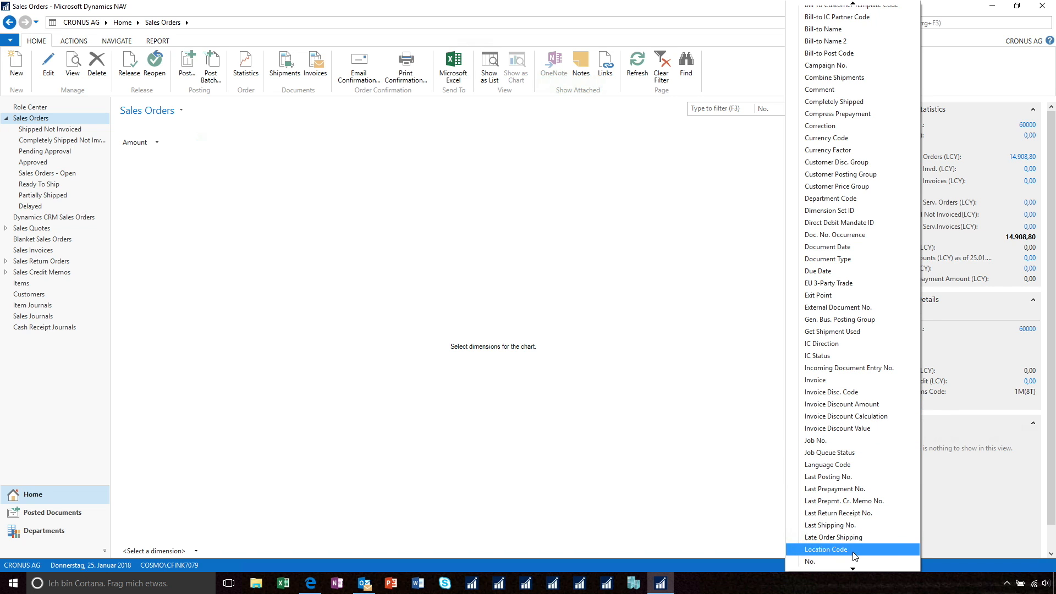
click(855, 550)
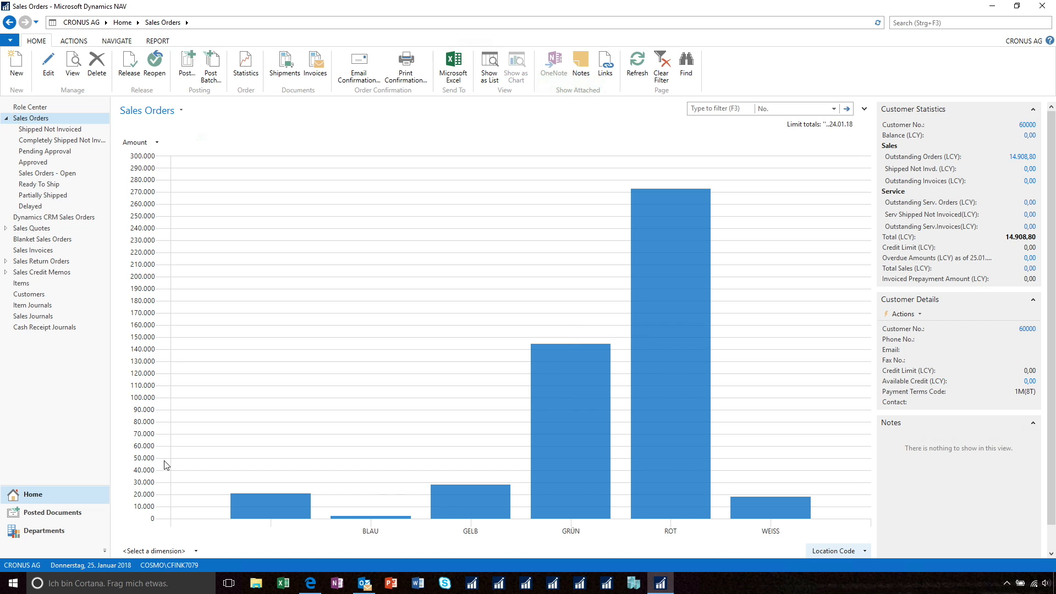
Add Bill-to Country/Region Code as the chart's second dimension and rotate the 3D chart to a flatter viewing angle.
click(197, 552)
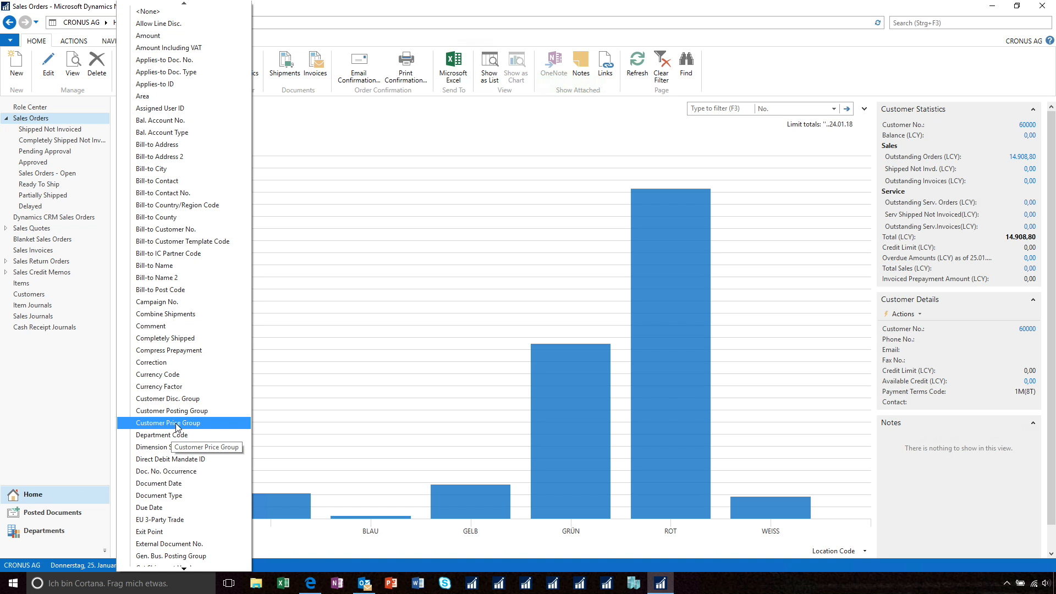
click(168, 206)
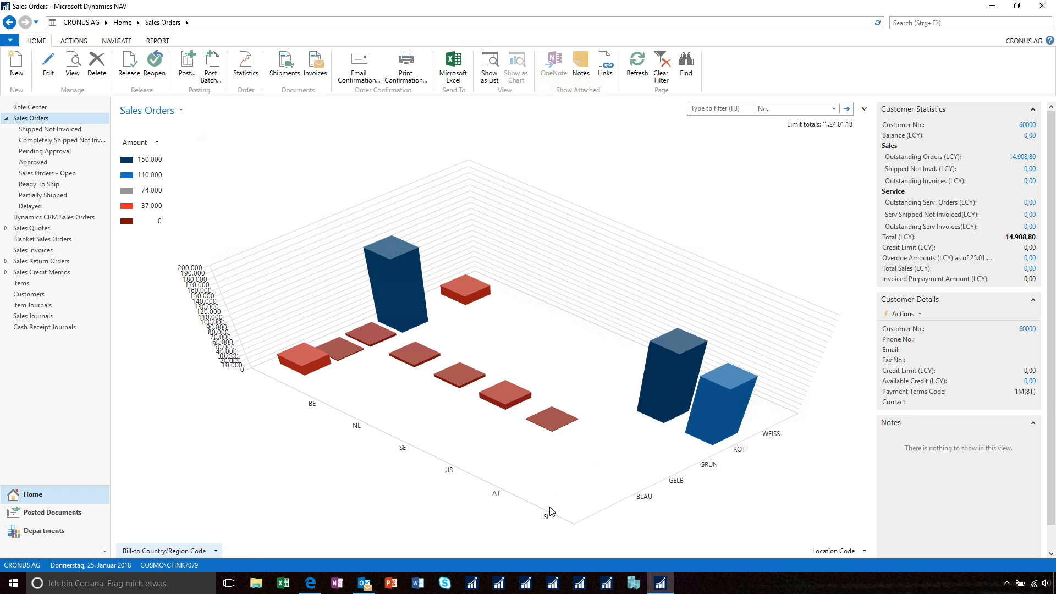
drag(577, 508, 544, 385)
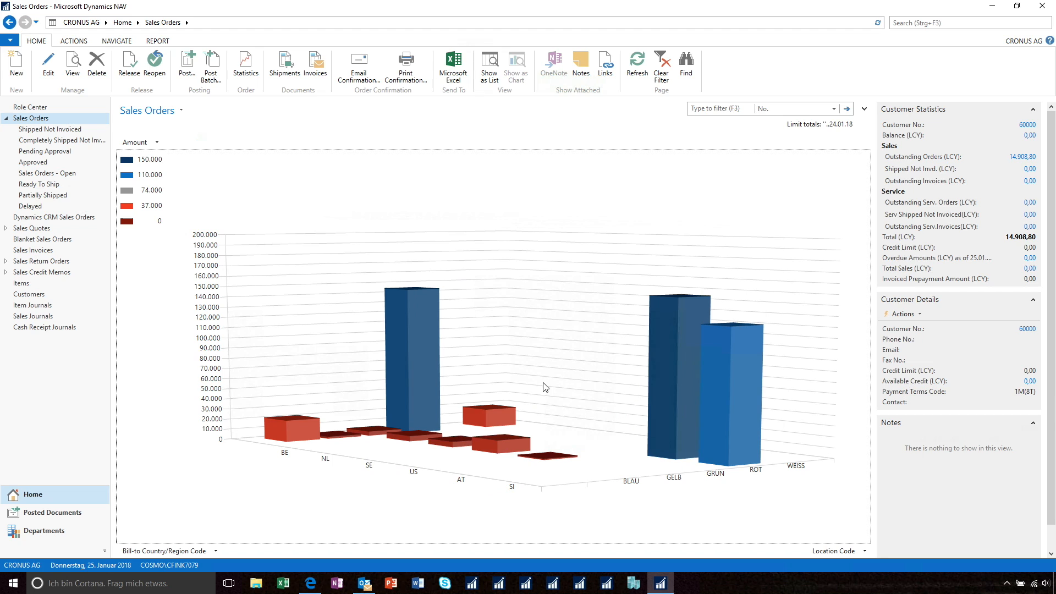
From the chart's customization, copy it as a new generic chart with ID 0001 and title Sales Order Chart.
right_click(523, 303)
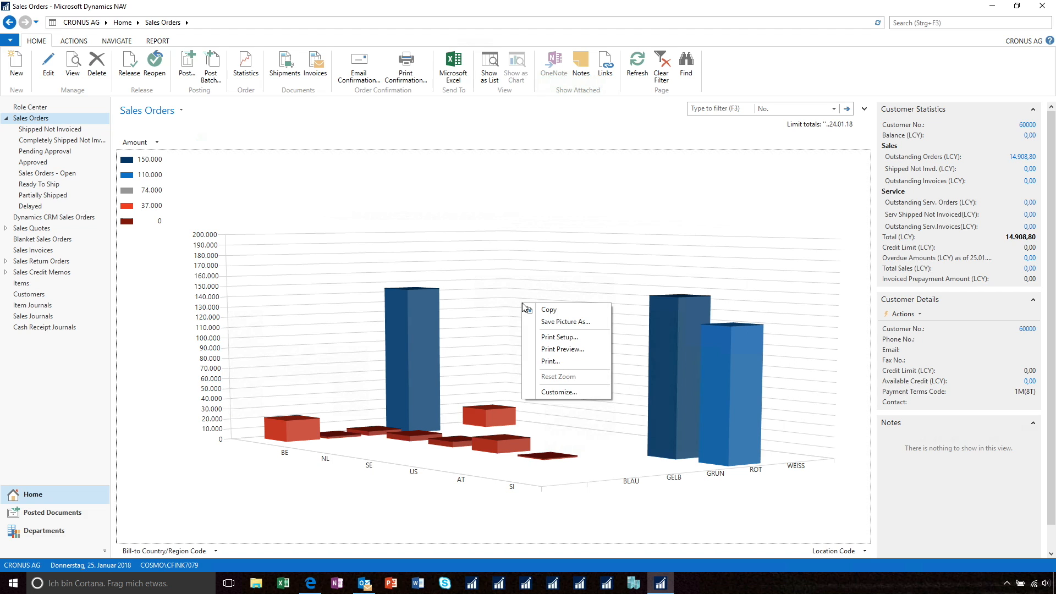
click(565, 392)
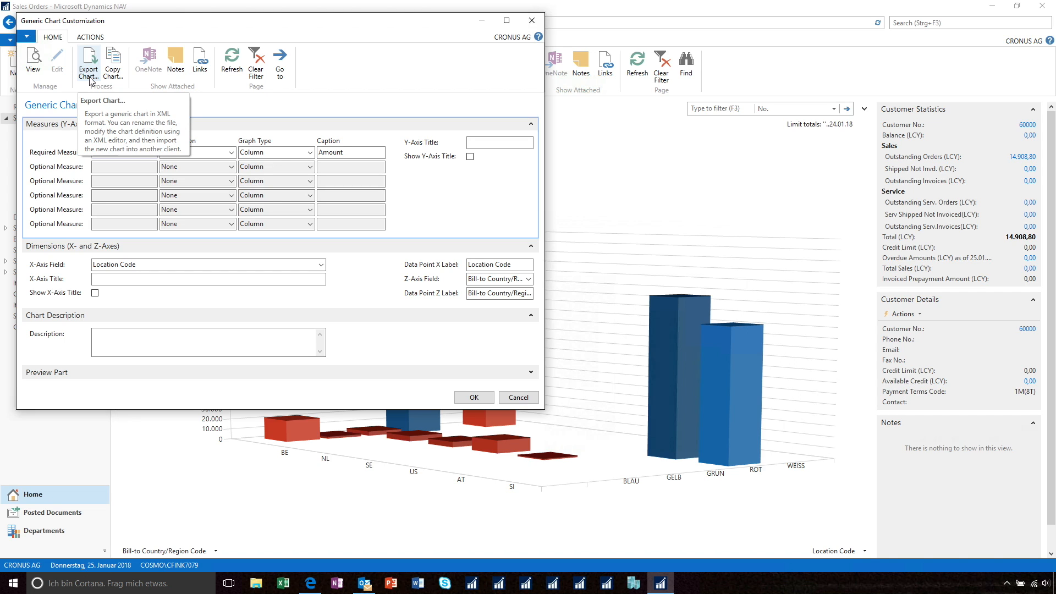
click(112, 73)
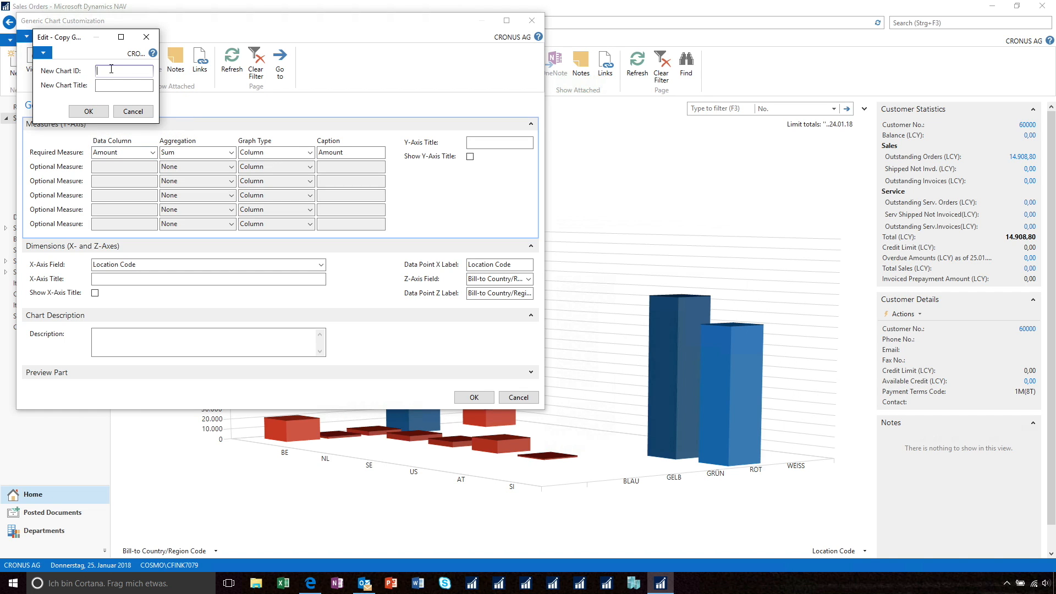
text(0001)
key(Tab)
text(Sales Order Ch)
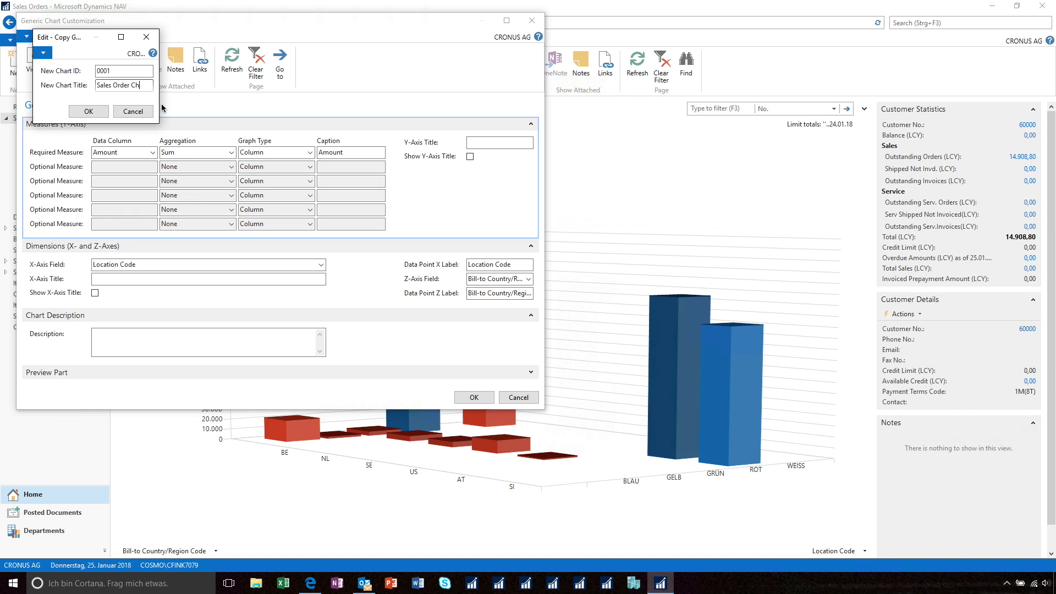
text(art)
click(100, 113)
click(139, 96)
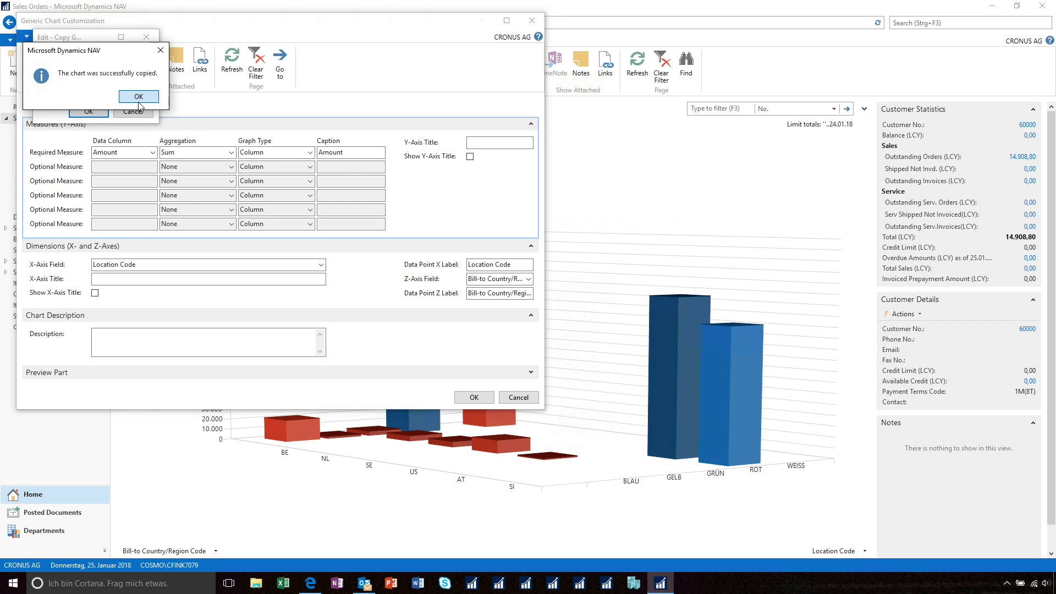
Close the generic chart customization and open the page customization of the Role Center.
click(473, 397)
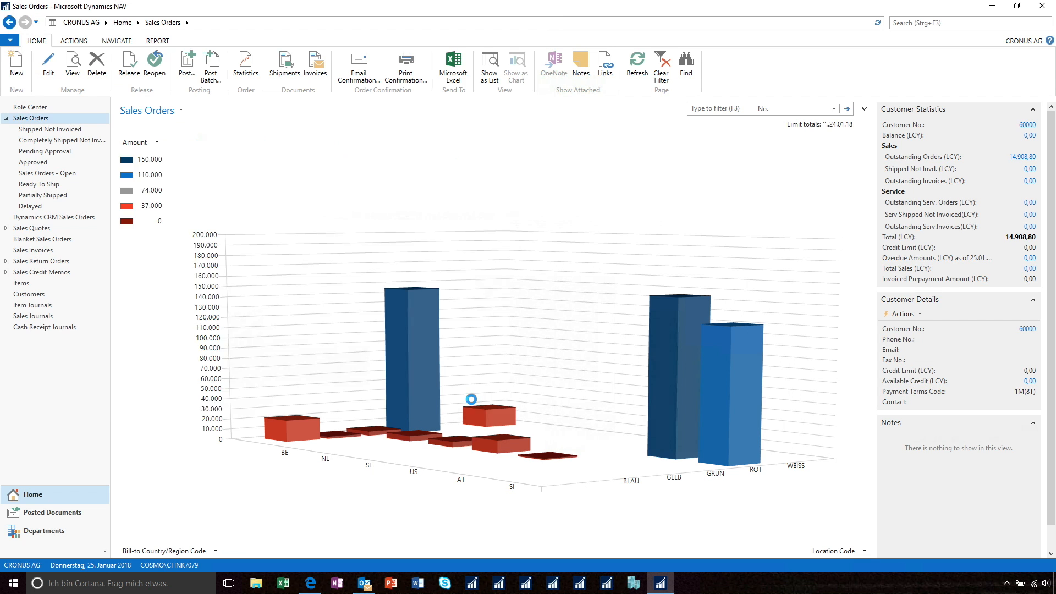
click(29, 108)
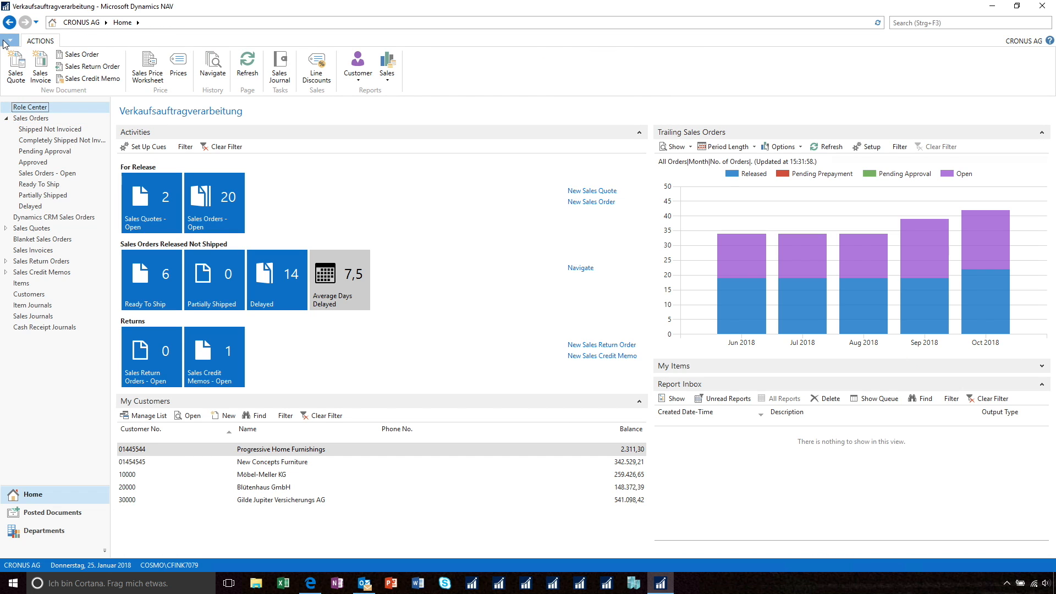
click(10, 41)
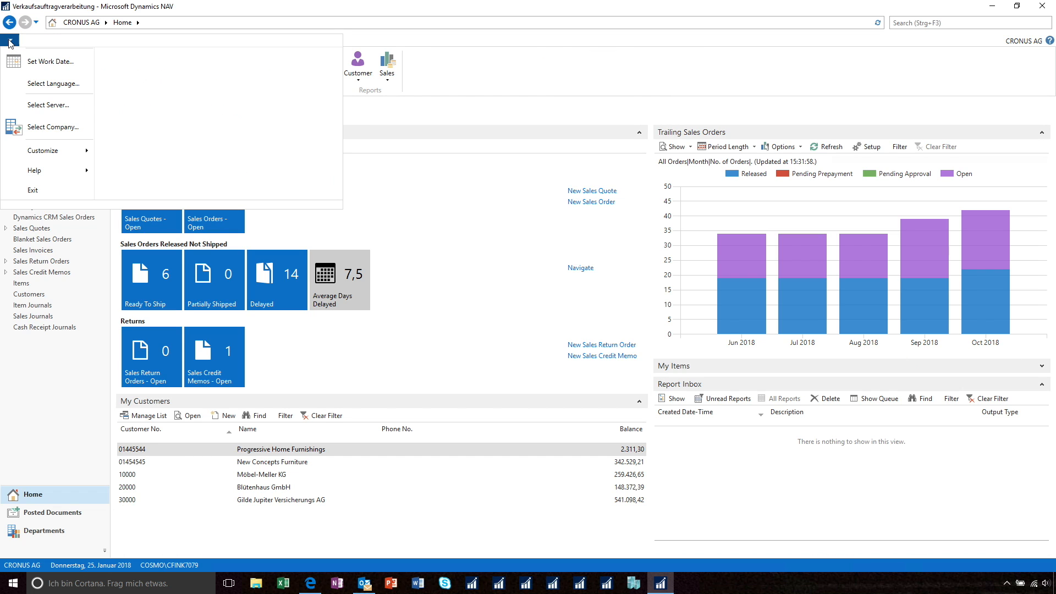
mouse_move(52, 151)
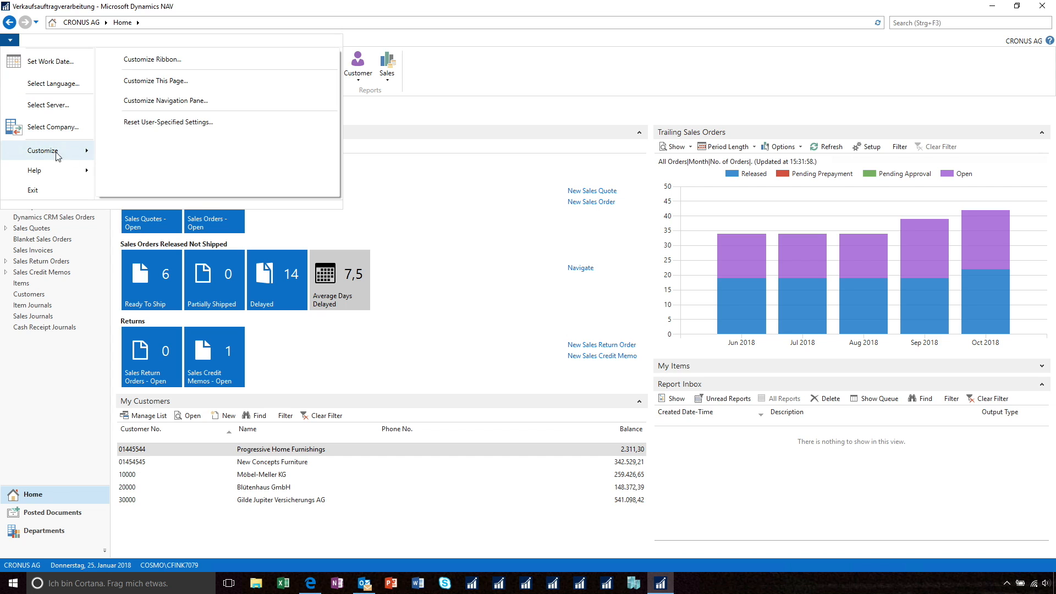
click(174, 82)
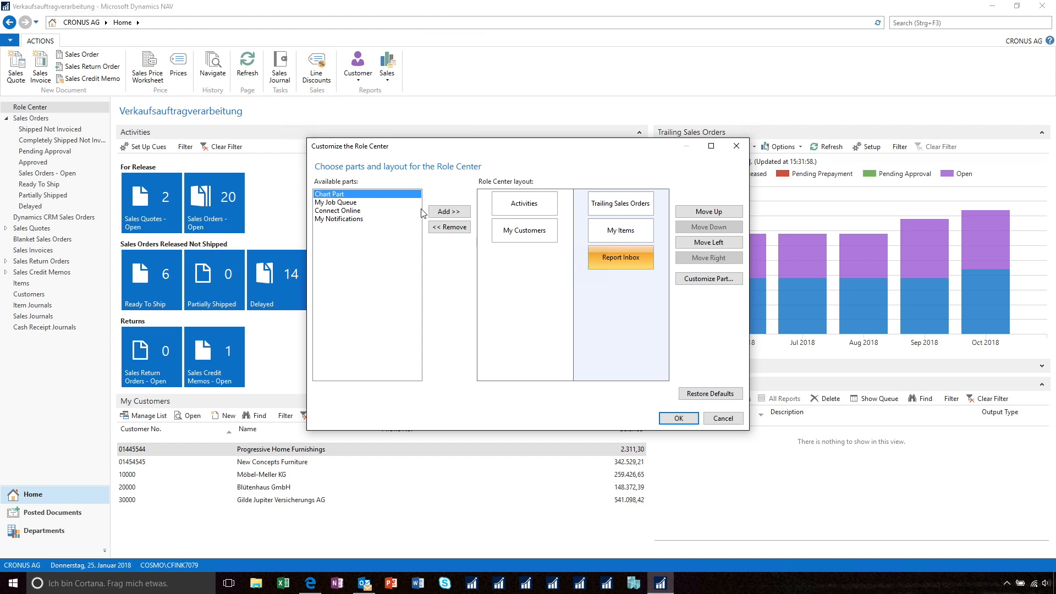
Add a Chart Part to the Role Center layout and assign chart 0001, Sales Order Chart, to it.
click(455, 212)
click(716, 281)
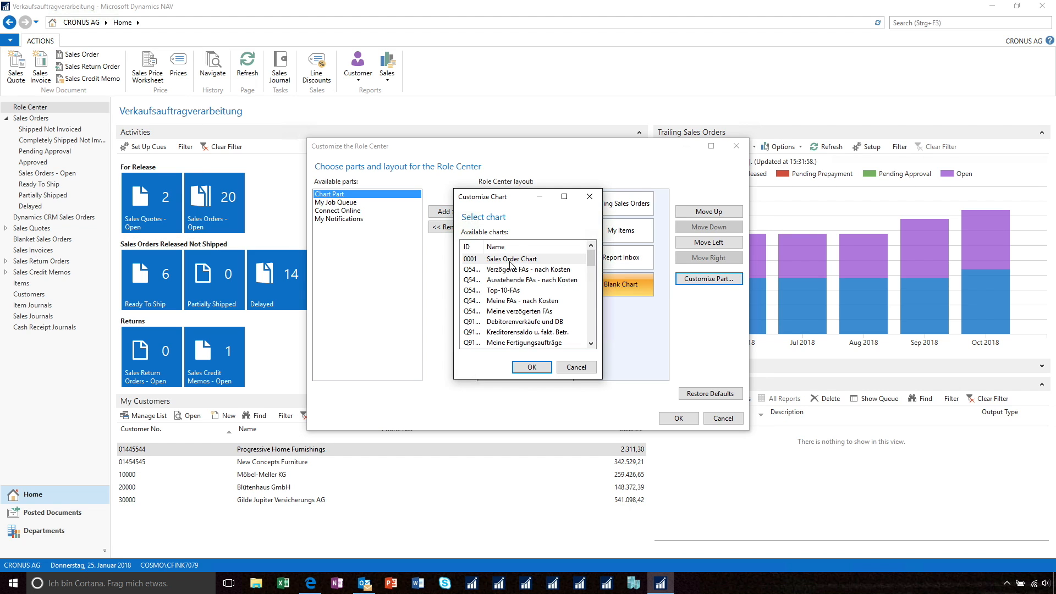
click(514, 263)
click(531, 372)
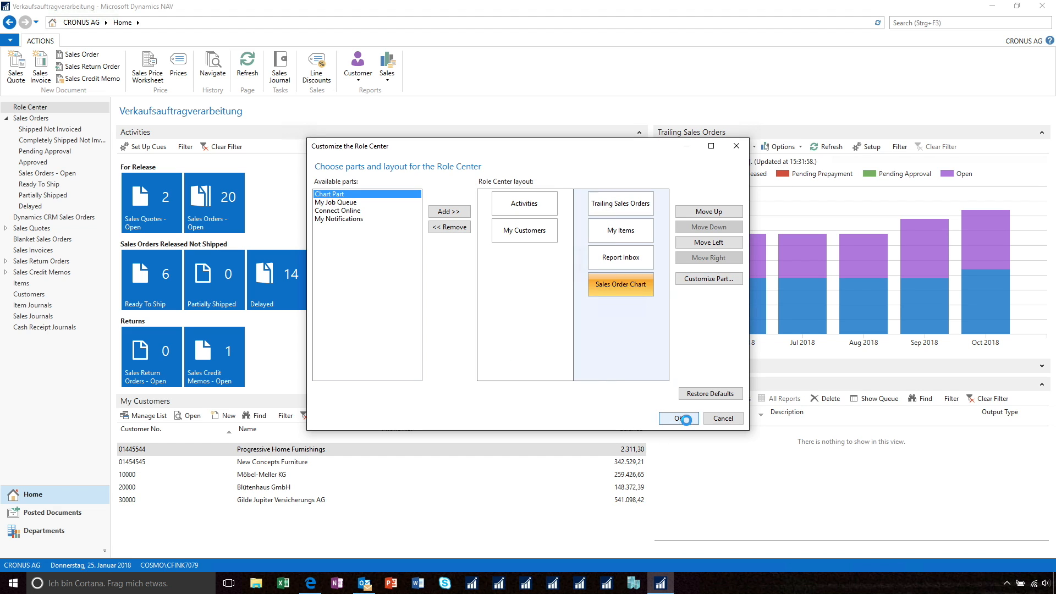
click(680, 419)
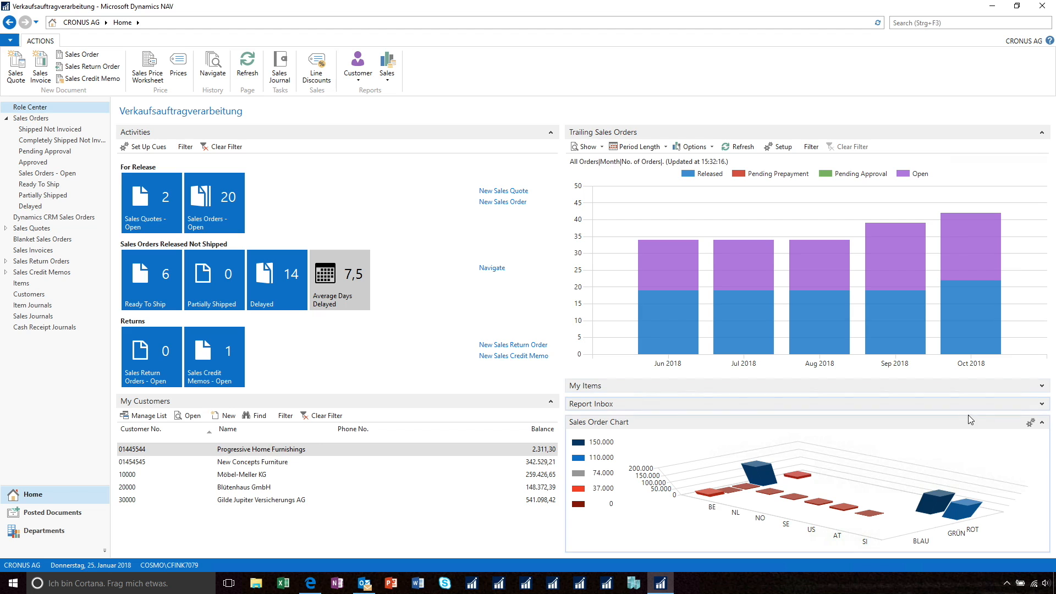
Rotate the 3D Sales Order Chart on the Role Center to a flatter viewing angle.
drag(810, 516, 861, 473)
mouse_move(839, 514)
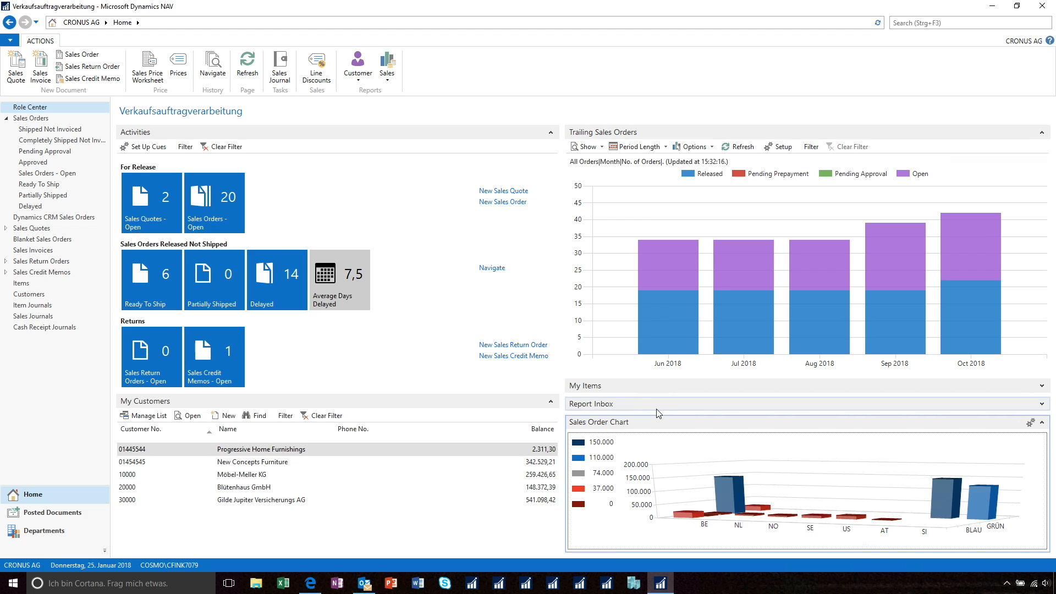
Revisit the Items list in the web client and switch to the Outlook inbox with the office chair quote request.
click(61, 289)
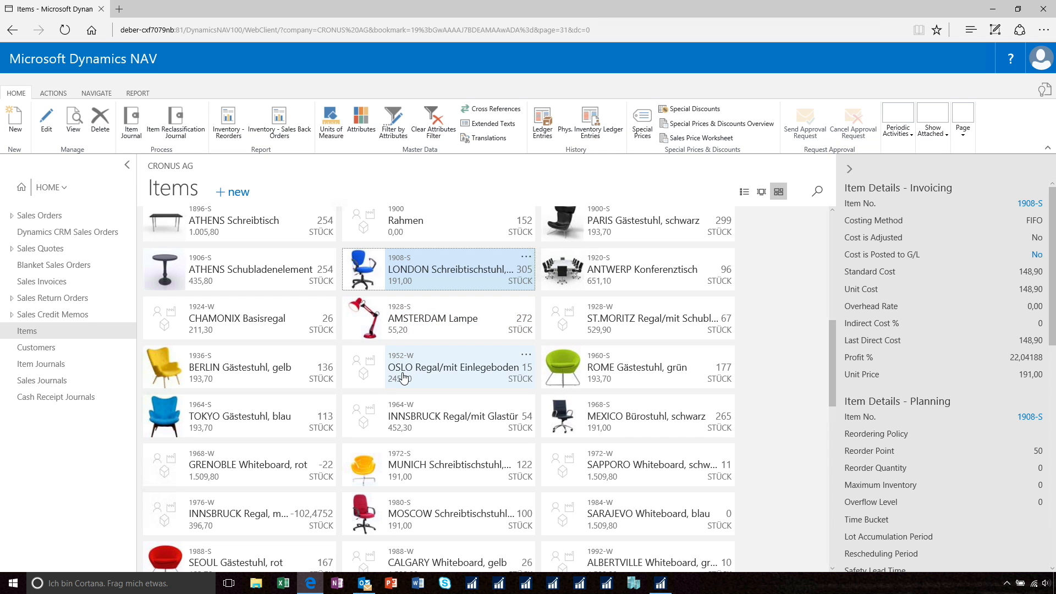
click(365, 584)
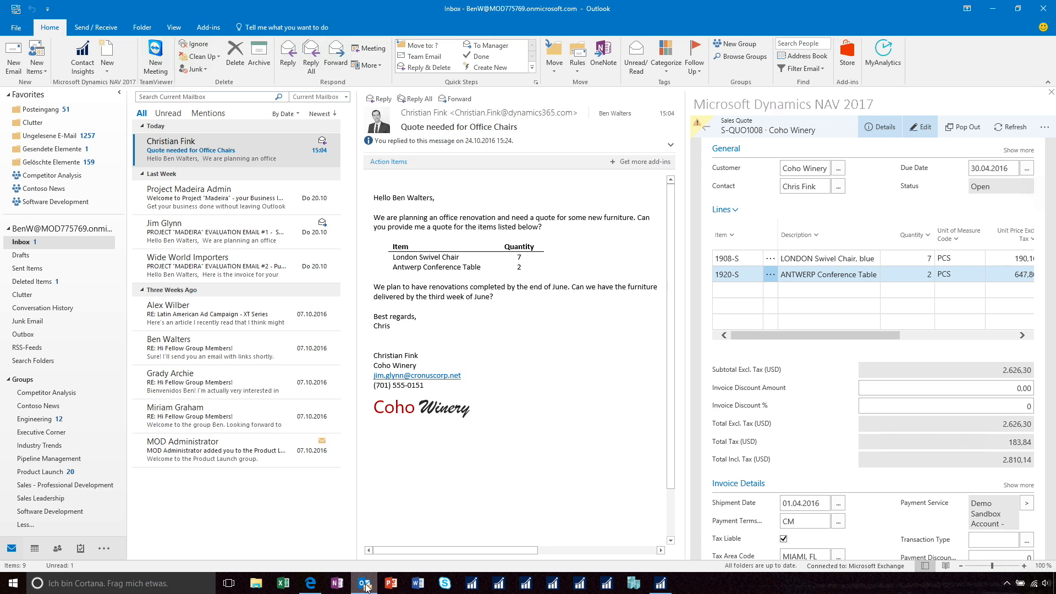